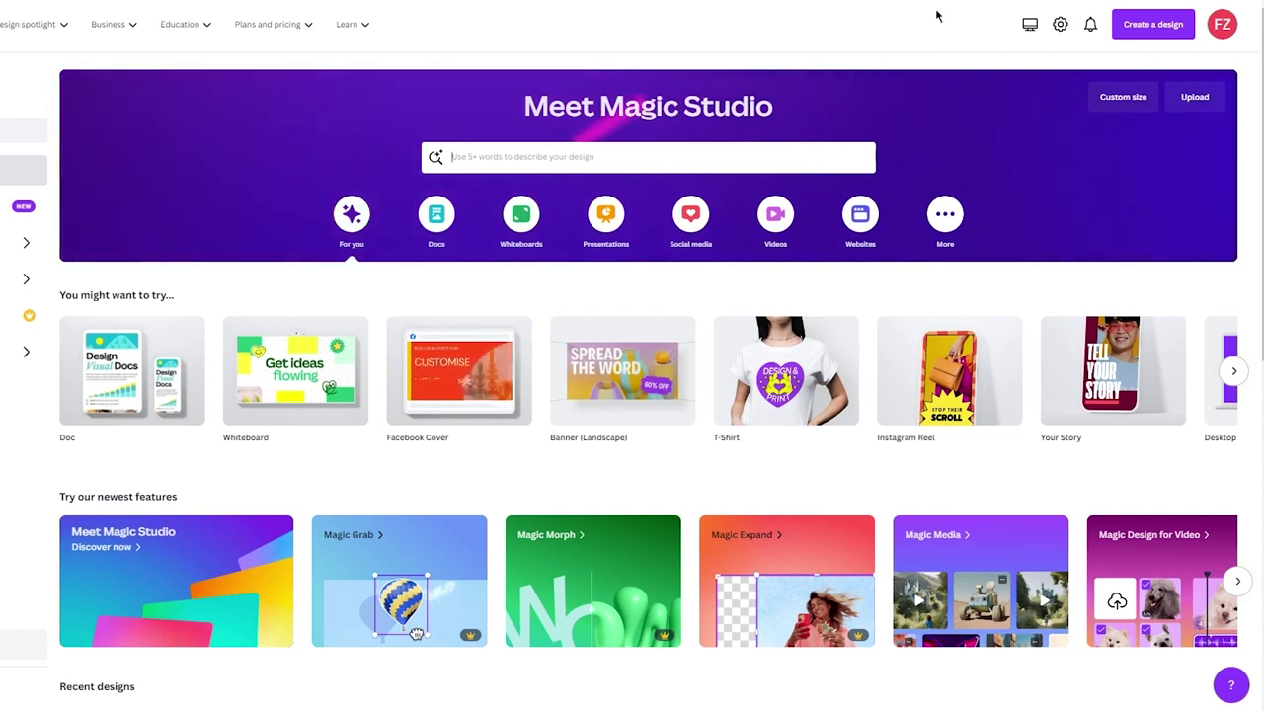
# Step: Search Canva's templates for 'greeting card'
pyautogui.click(624, 158)
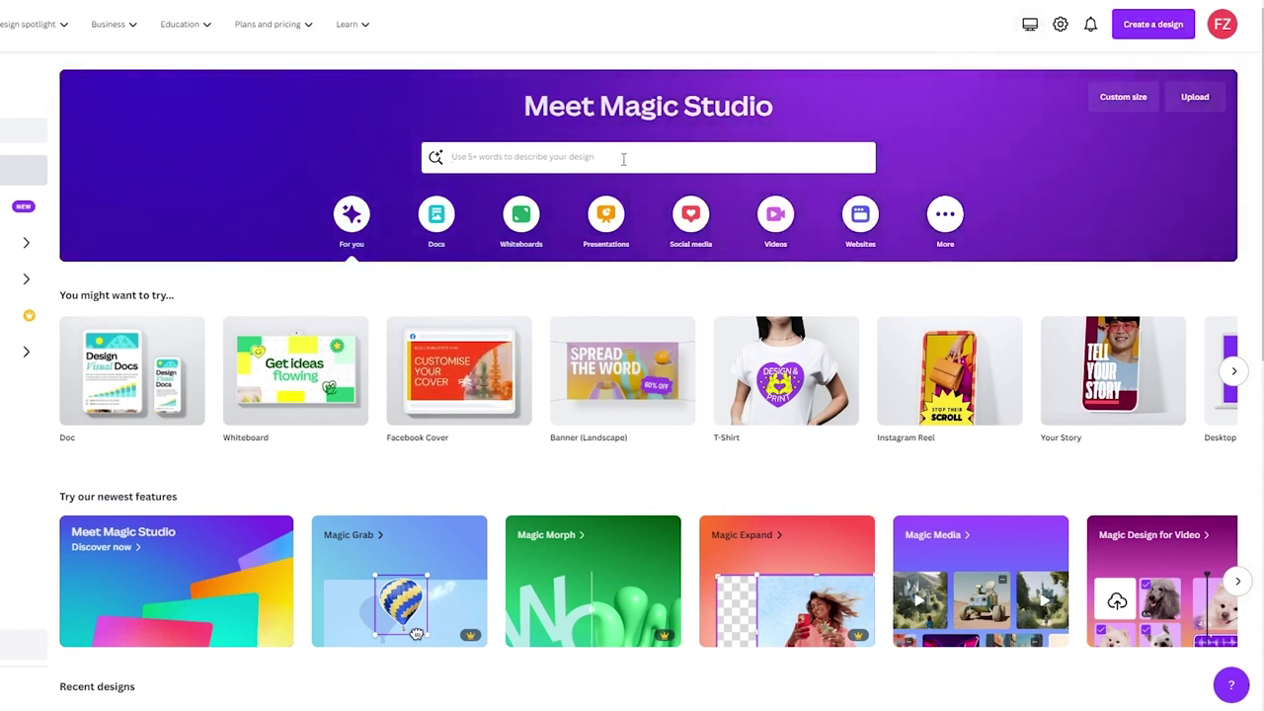
pyautogui.write('ireeting ca')
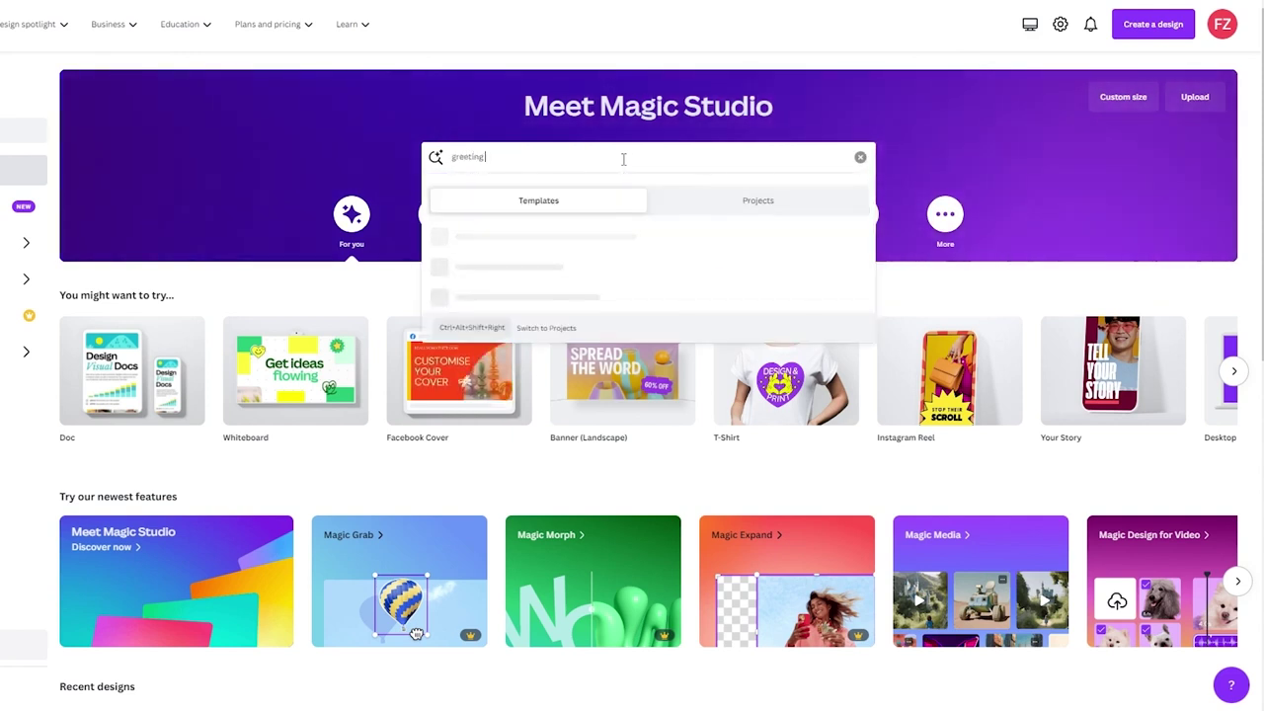
pyautogui.write('rd')
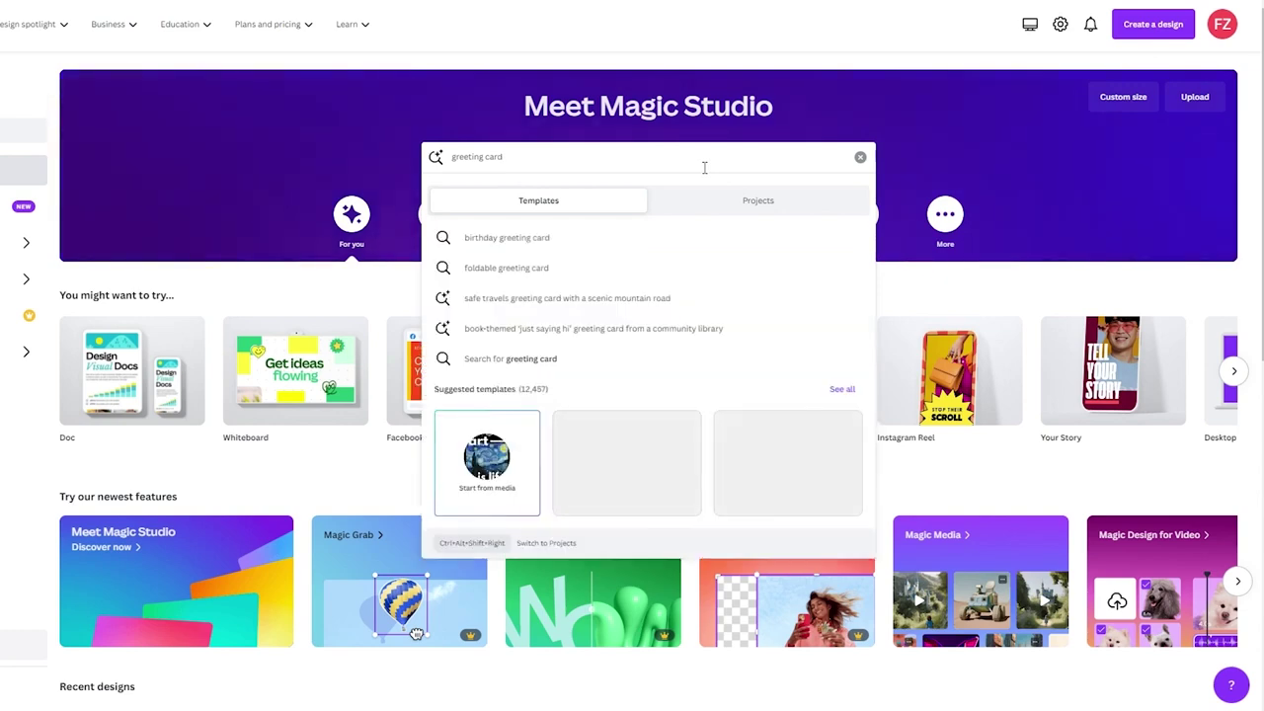
pyautogui.press('Return')
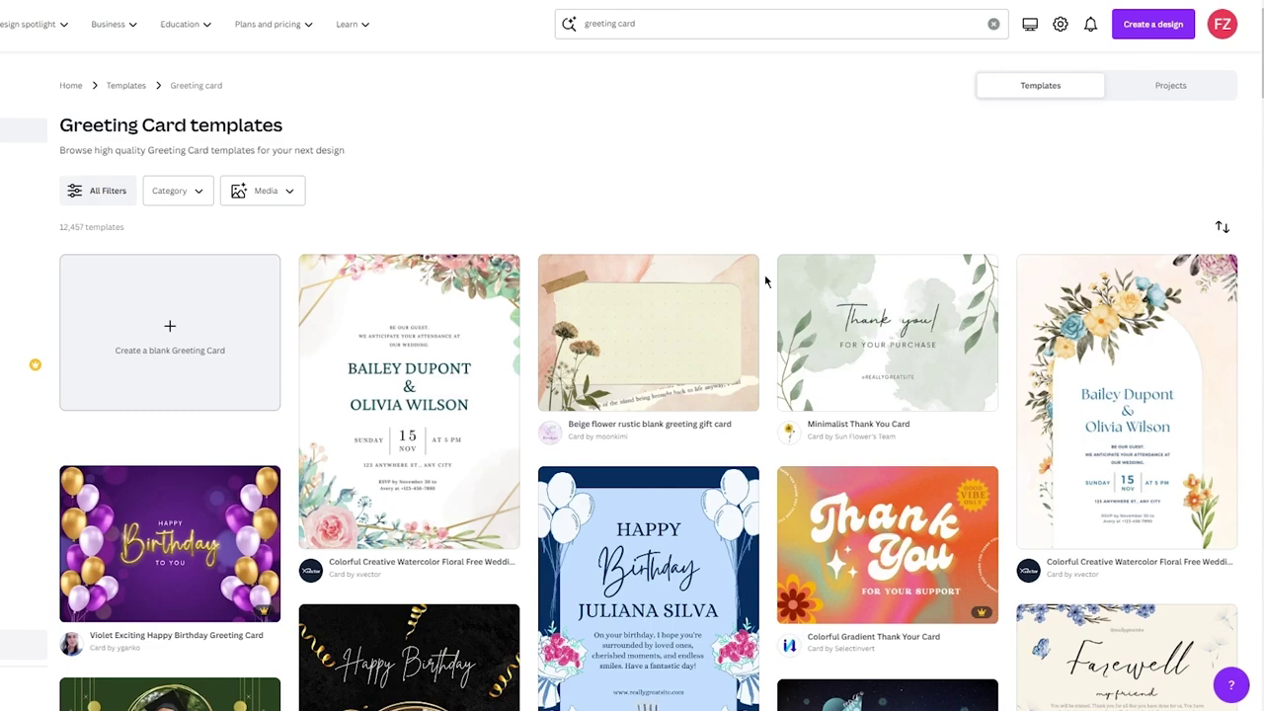
# Step: Open the watercolor floral wedding invitation template in a new browser tab
pyautogui.scroll(-3, 766, 281)
pyautogui.scroll(-6, 765, 274)
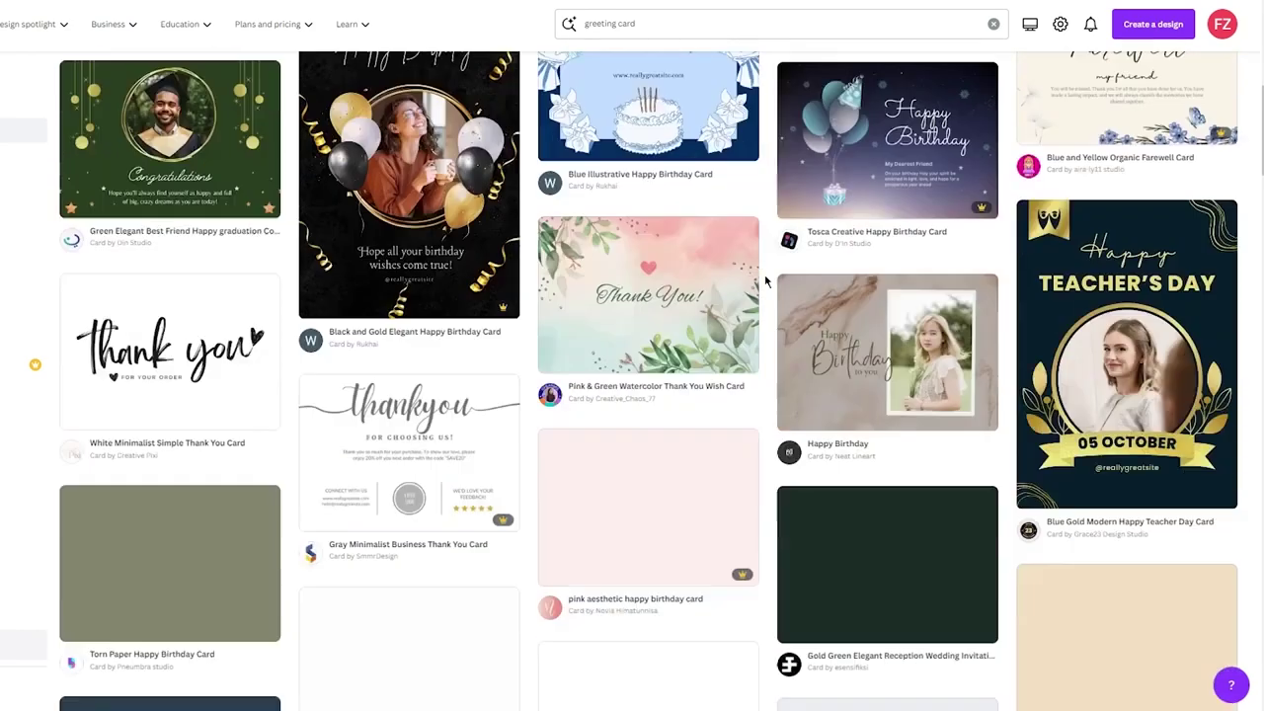
pyautogui.scroll(3, 765, 273)
pyautogui.scroll(6, 765, 273)
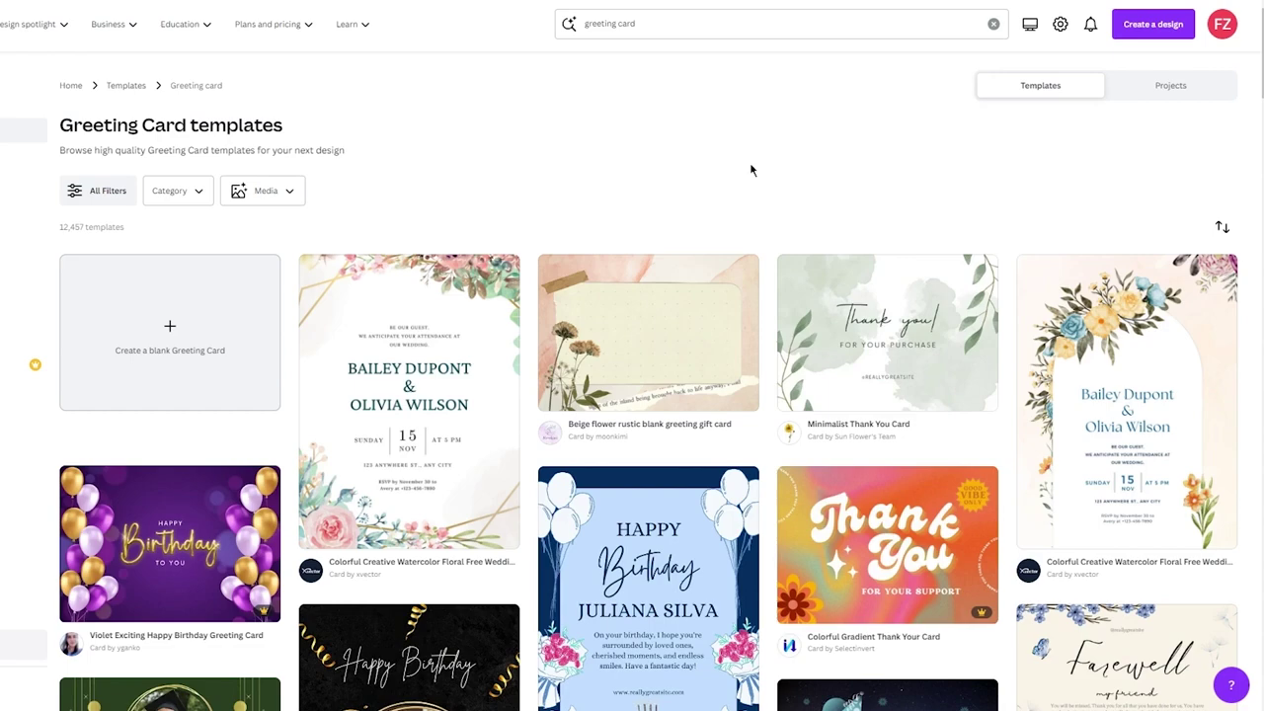
pyautogui.rightClick(419, 386)
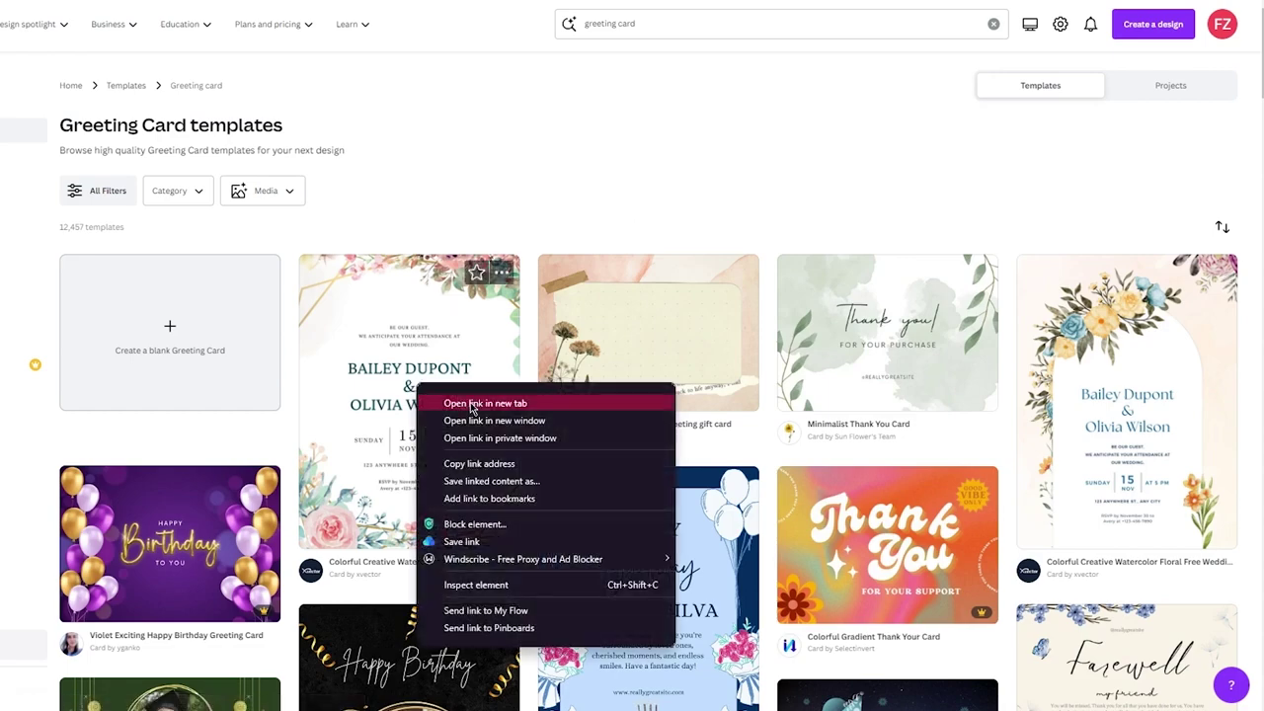
pyautogui.click(472, 405)
pyautogui.scroll(-8, 527, 305)
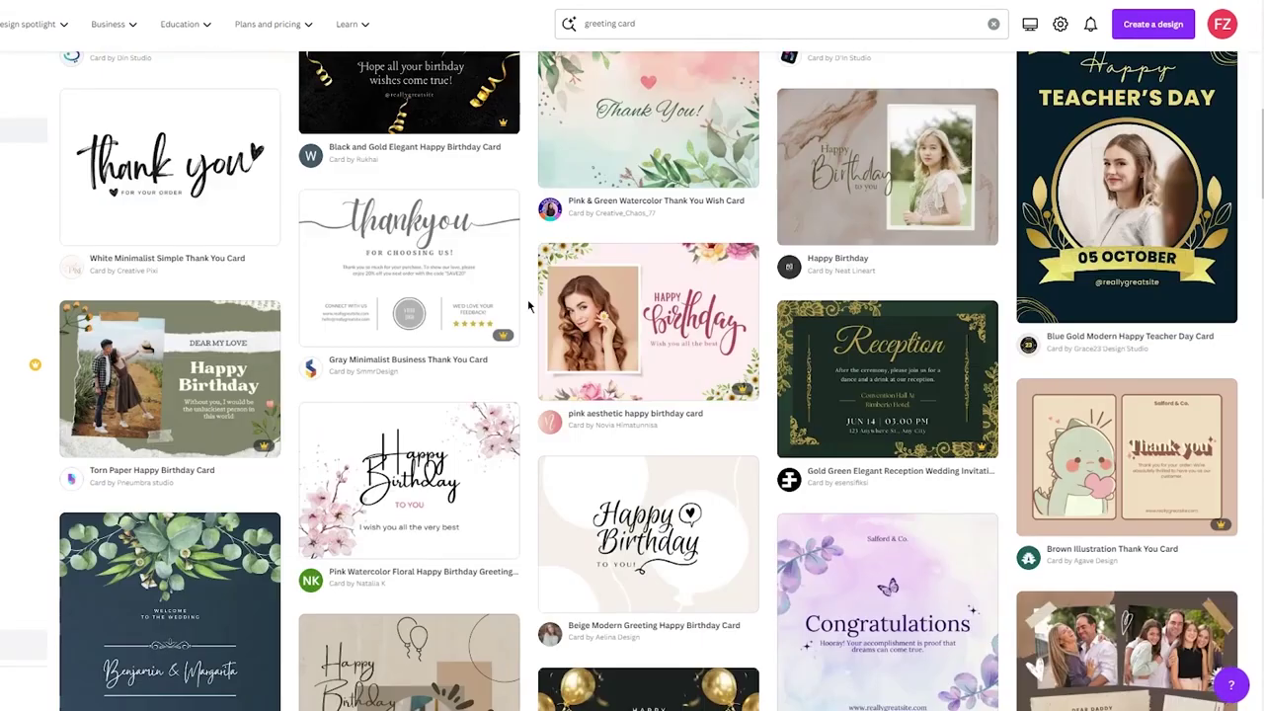
pyautogui.scroll(-3, 528, 305)
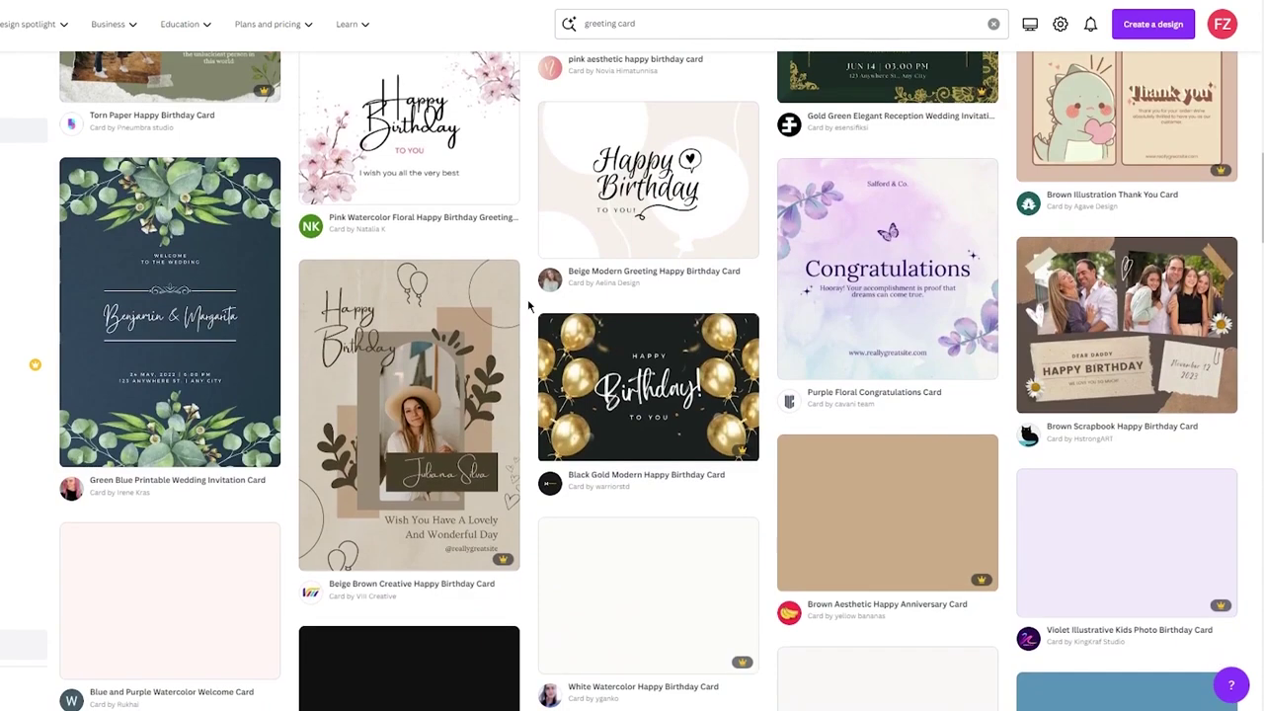
pyautogui.scroll(15, 528, 306)
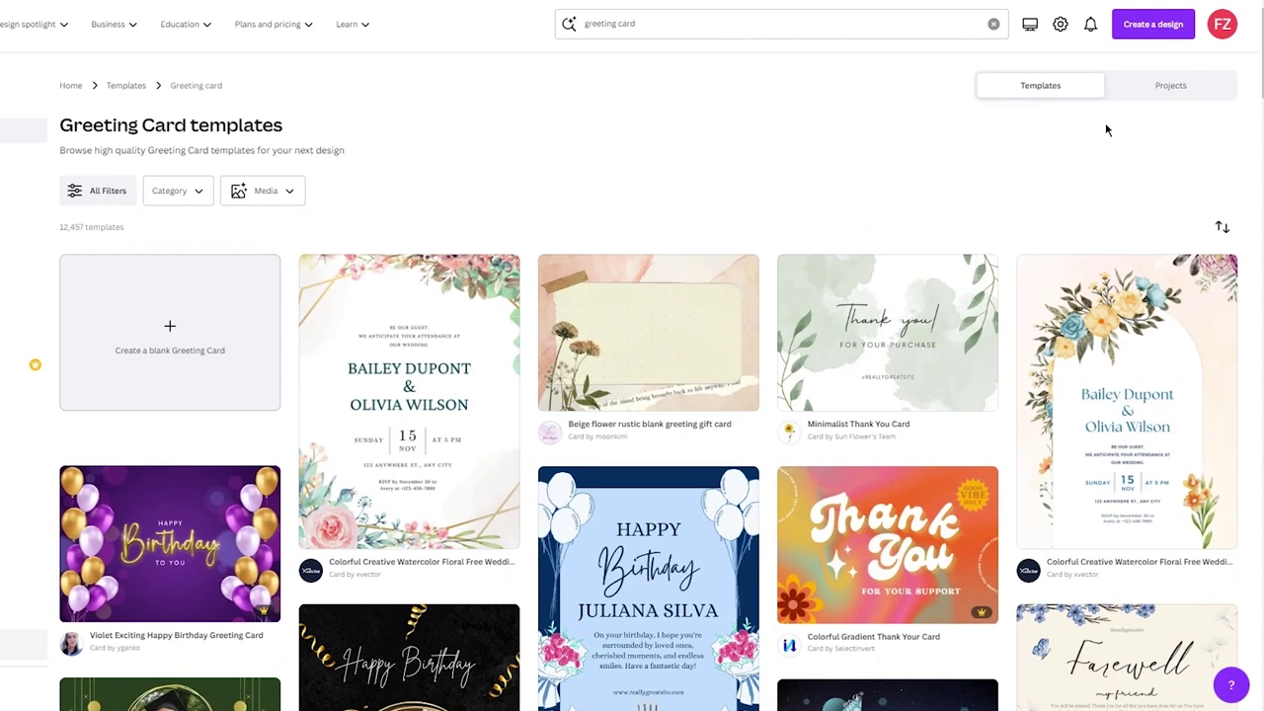
# Step: Create a new custom-size design with width 1080 and height entered as 192
pyautogui.click(1152, 24)
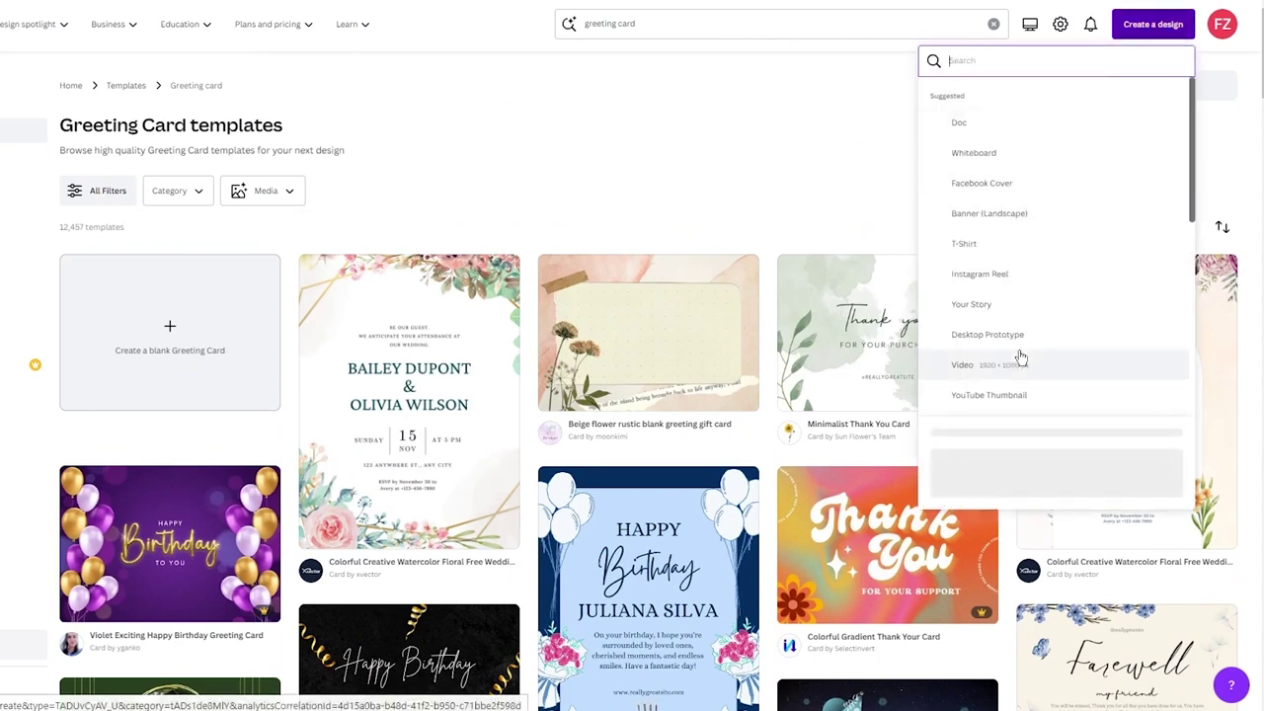
pyautogui.write('greet')
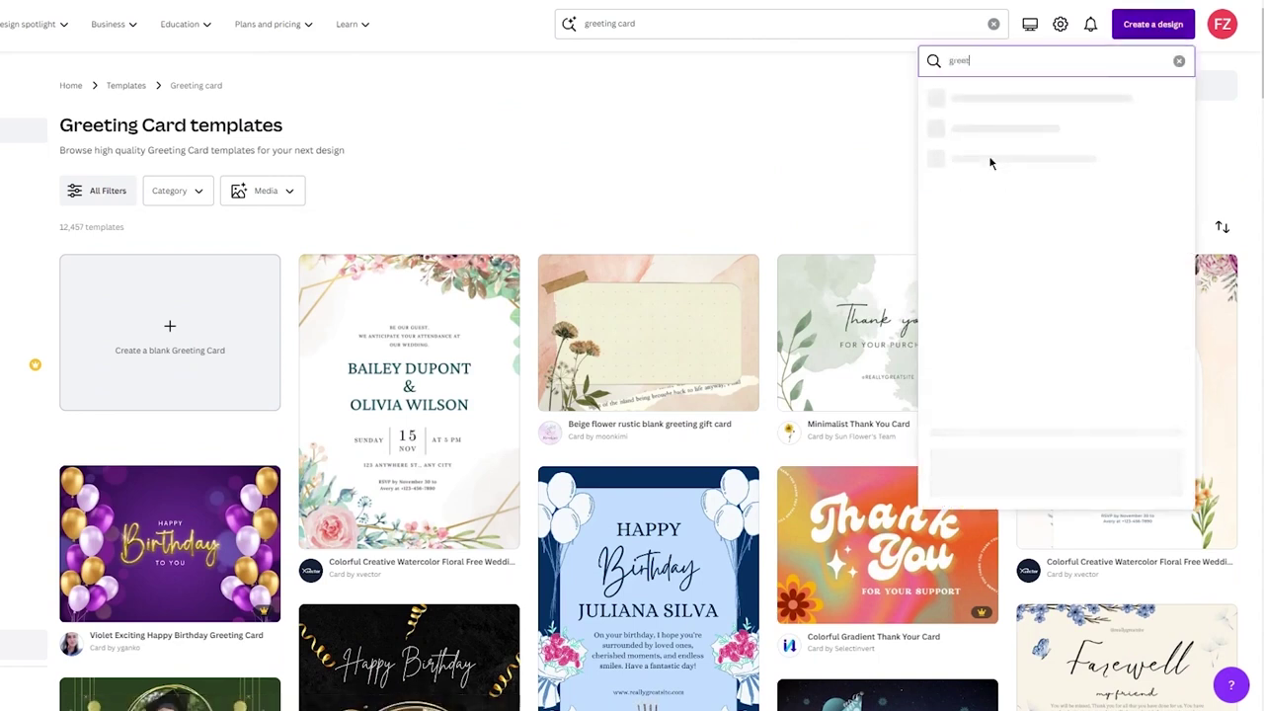
pyautogui.write('ing')
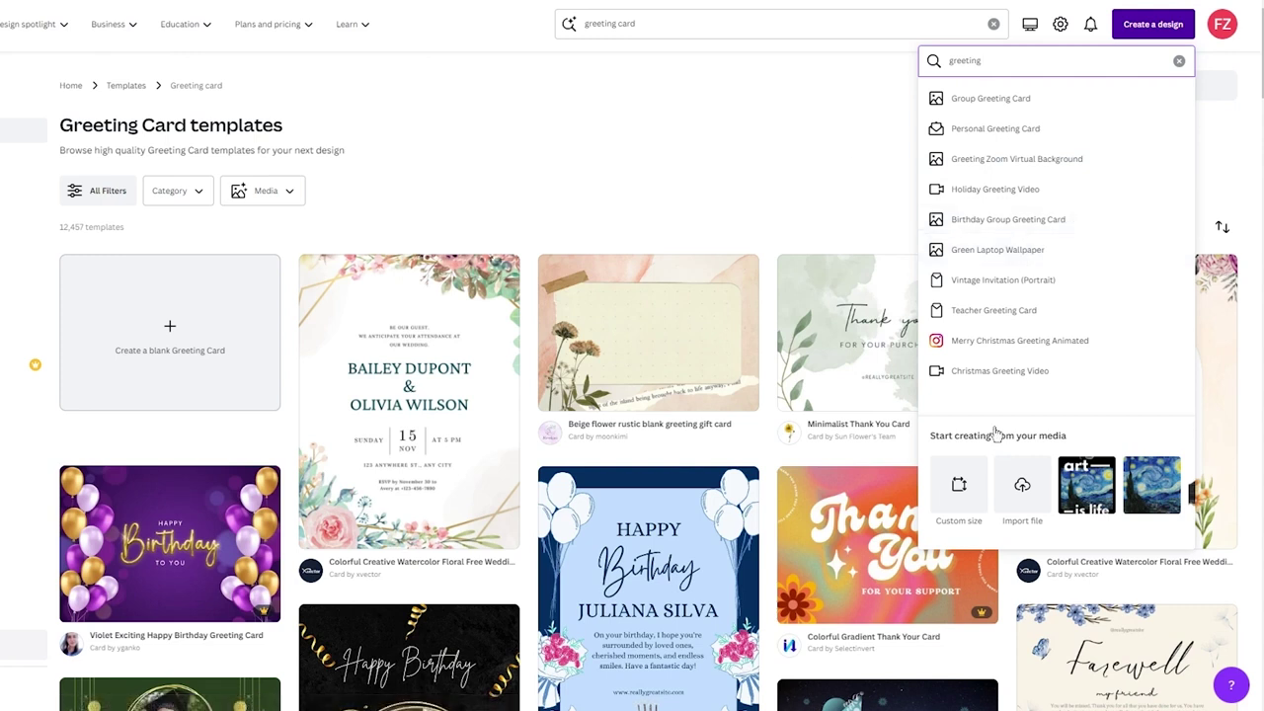
pyautogui.click(959, 483)
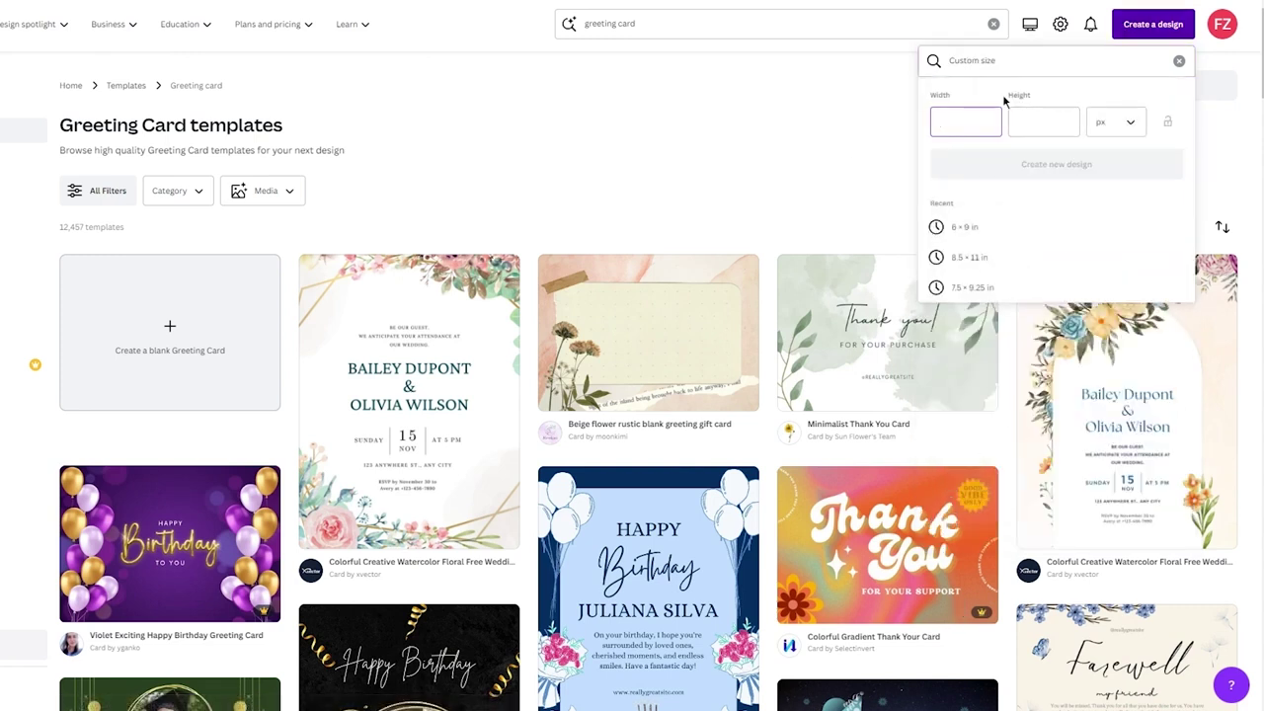
pyautogui.write('1080')
pyautogui.click(1042, 121)
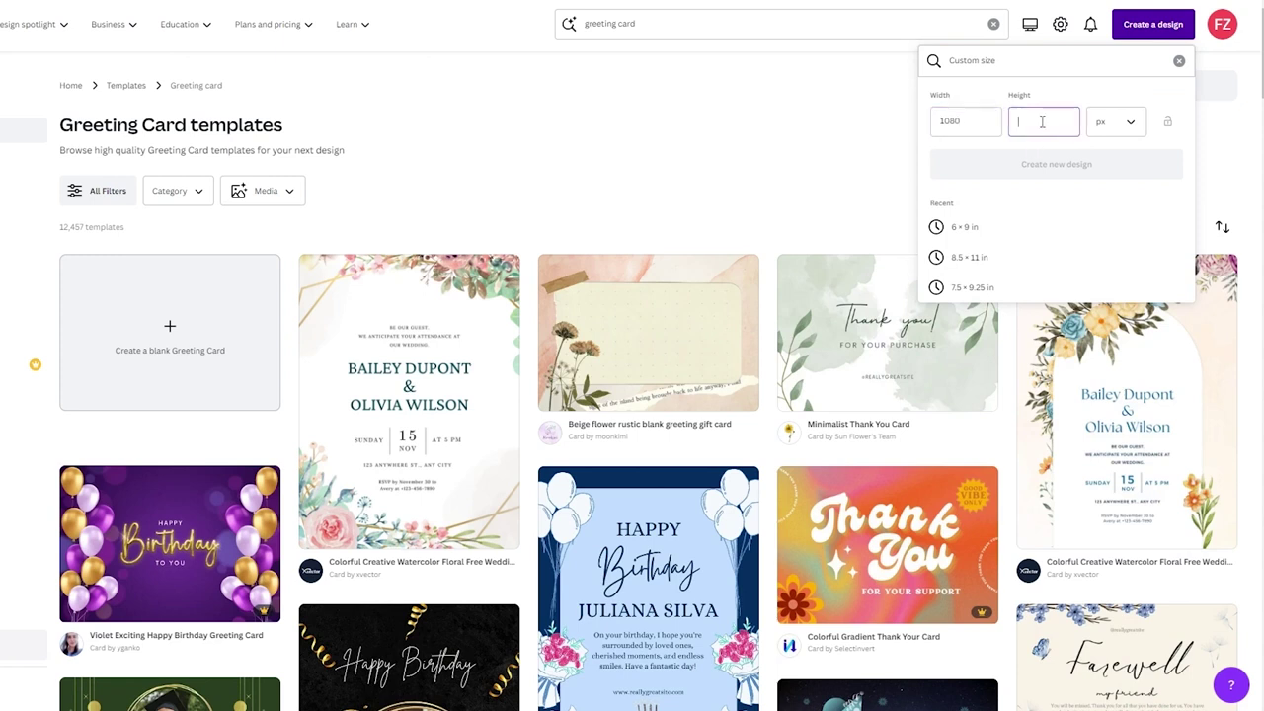
pyautogui.write('1920')
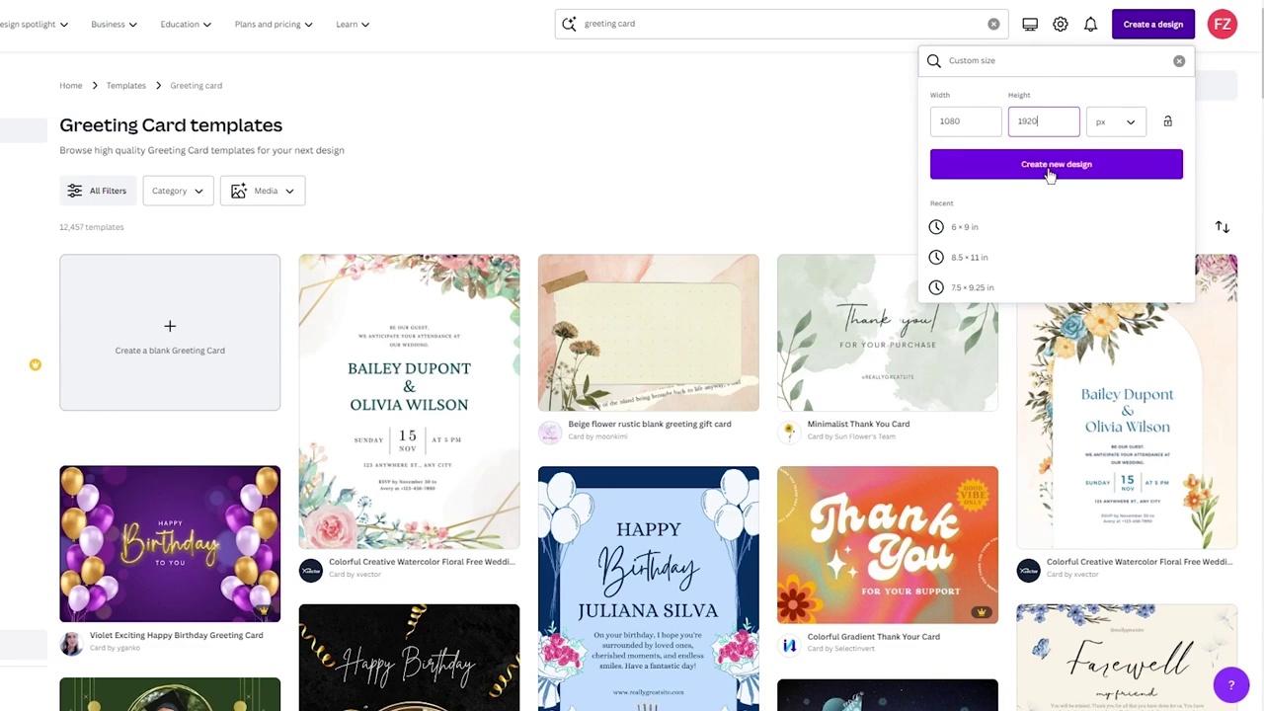
pyautogui.click(1050, 172)
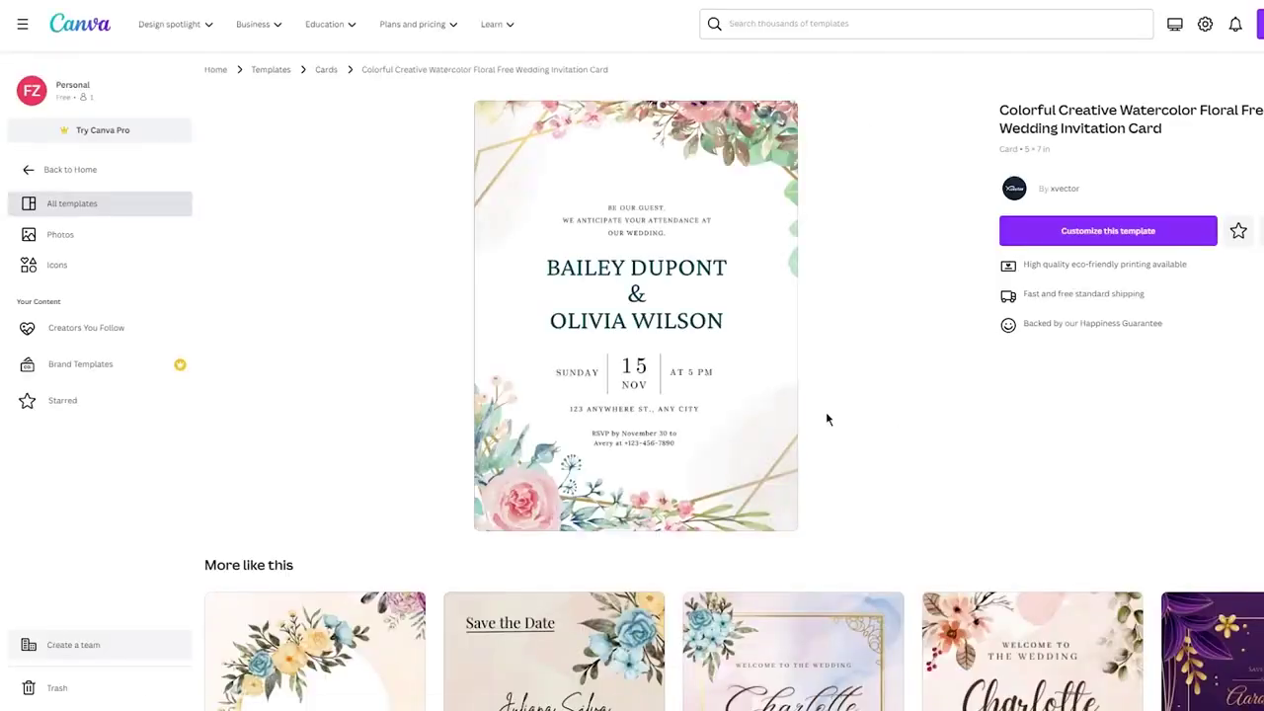
# Step: Open the watercolor floral wedding invitation template in the editor for customising
pyautogui.scroll(-1, 757, 254)
pyautogui.scroll(1, 756, 254)
pyautogui.scroll(-4, 908, 352)
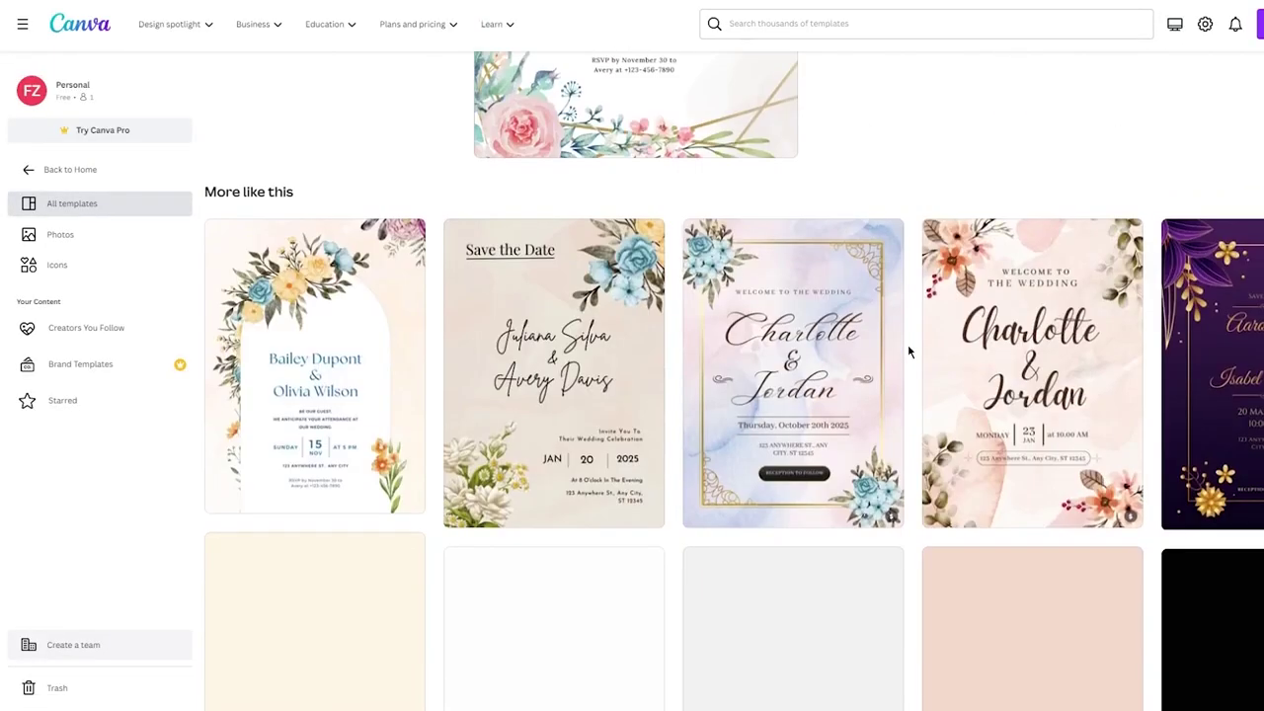
pyautogui.scroll(4, 908, 351)
pyautogui.click(1113, 229)
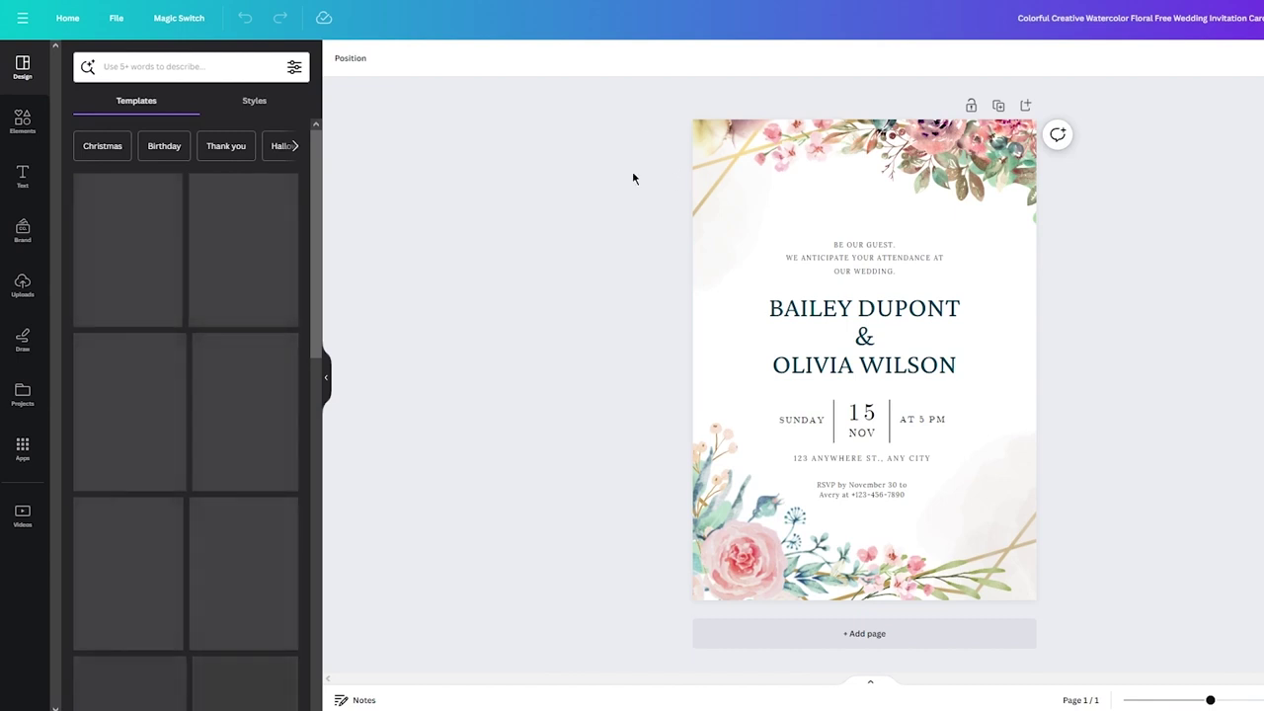
pyautogui.moveTo(621, 117); pyautogui.dragTo(1126, 602)
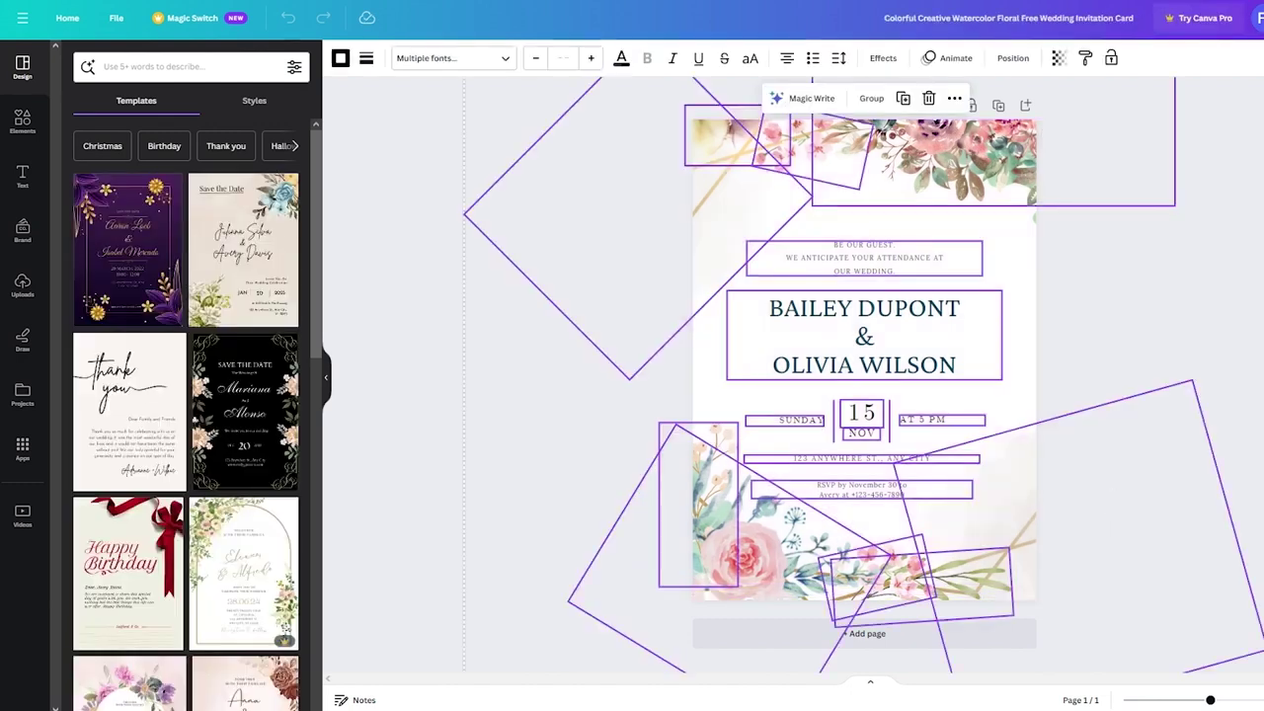
pyautogui.press('Escape')
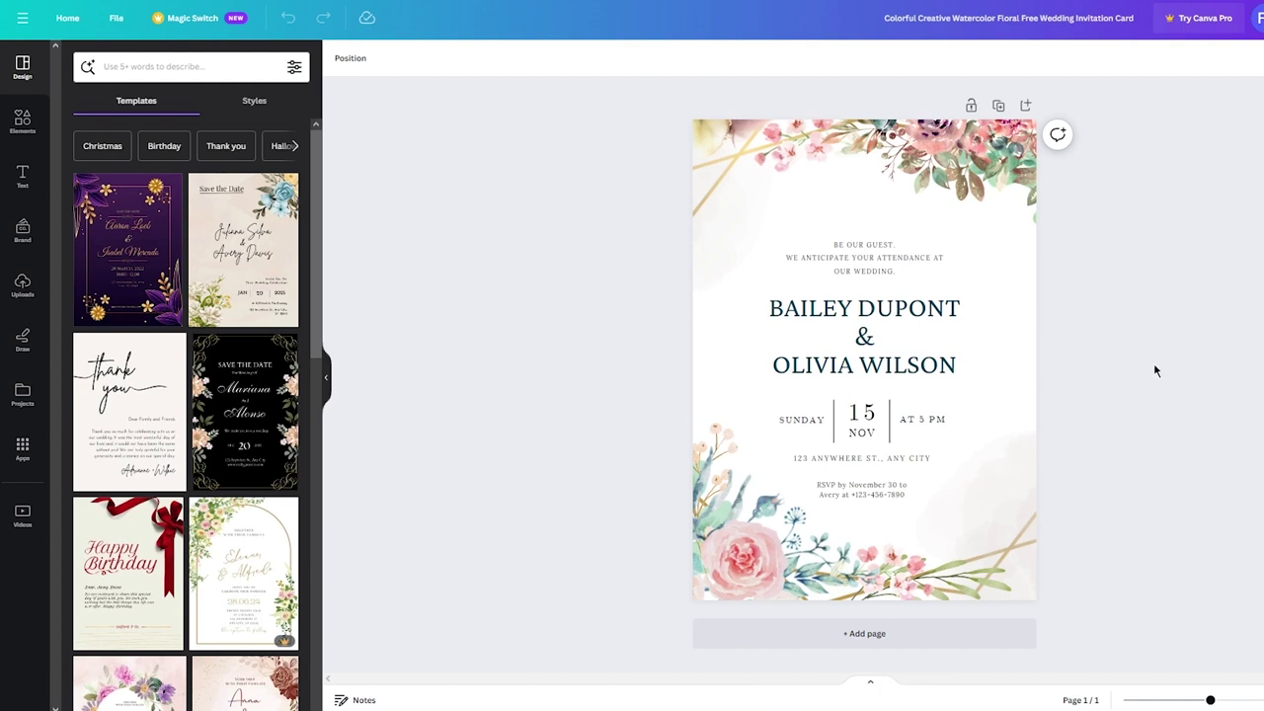
pyautogui.doubleClick(897, 270)
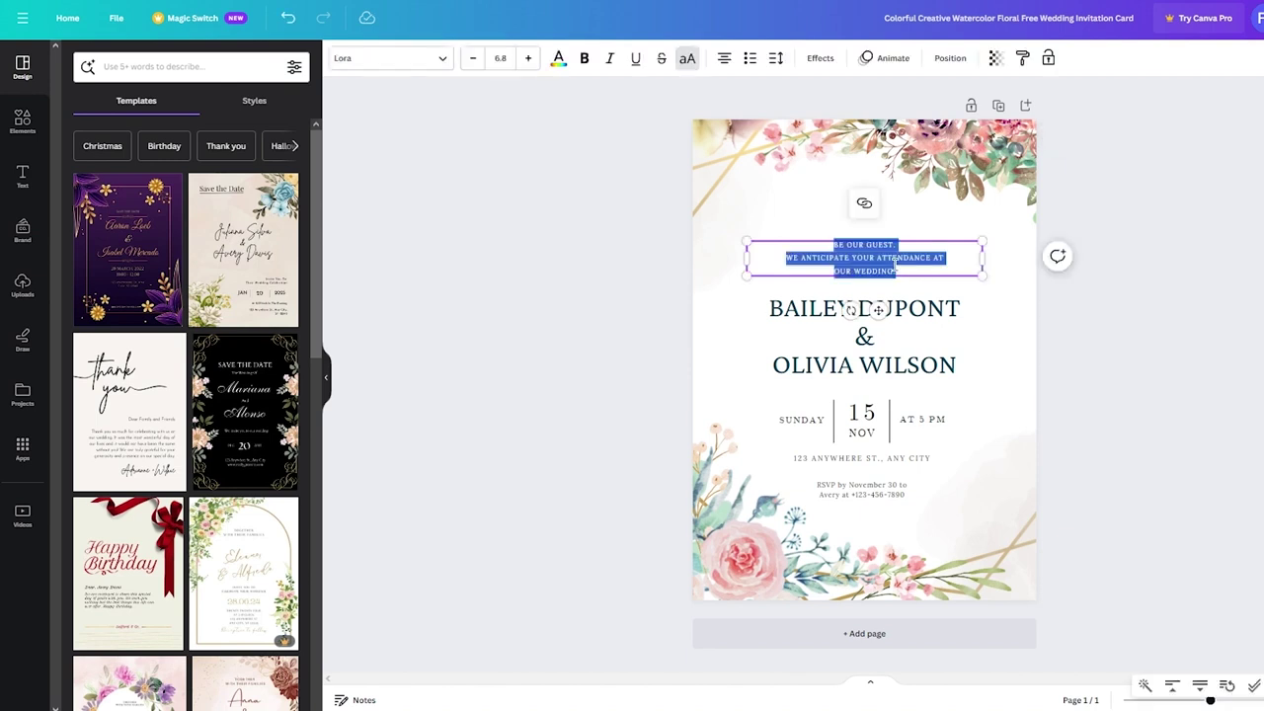
pyautogui.write('WI')
pyautogui.write(' WEL')
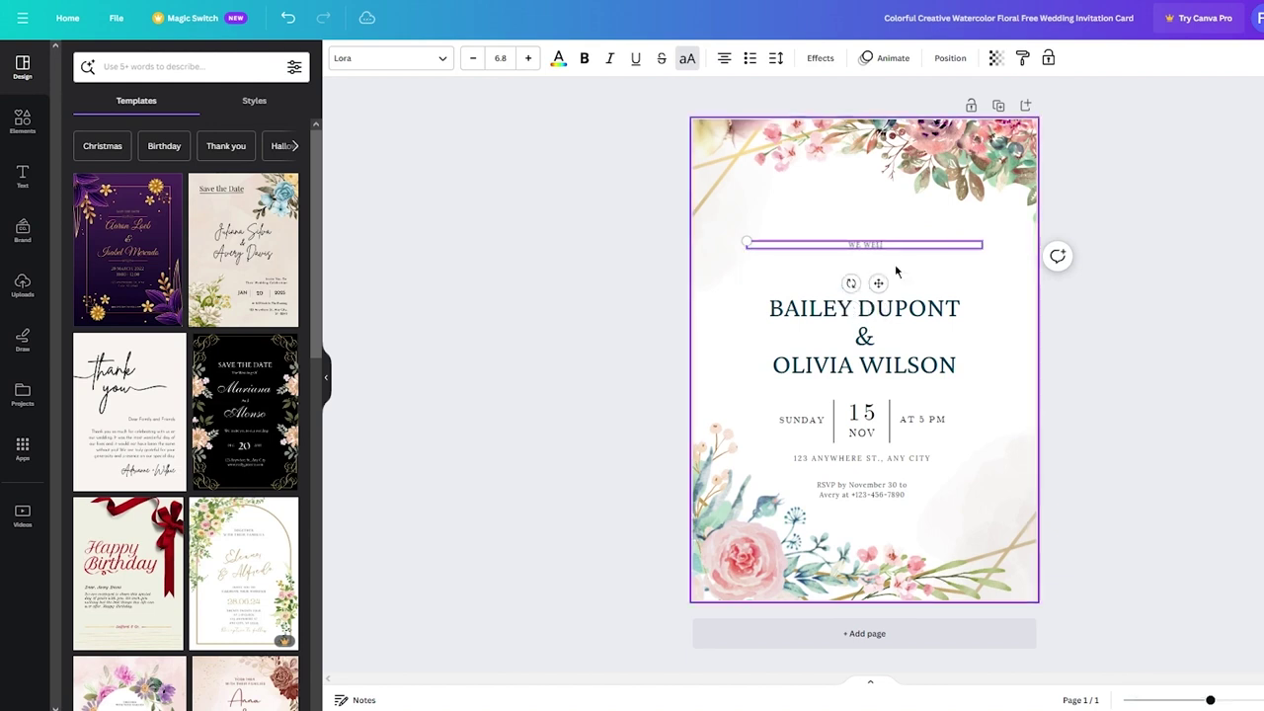
pyautogui.write('COME YOU!')
pyautogui.press('BackSpace')
pyautogui.write('WITH OPEN HANDS TO')
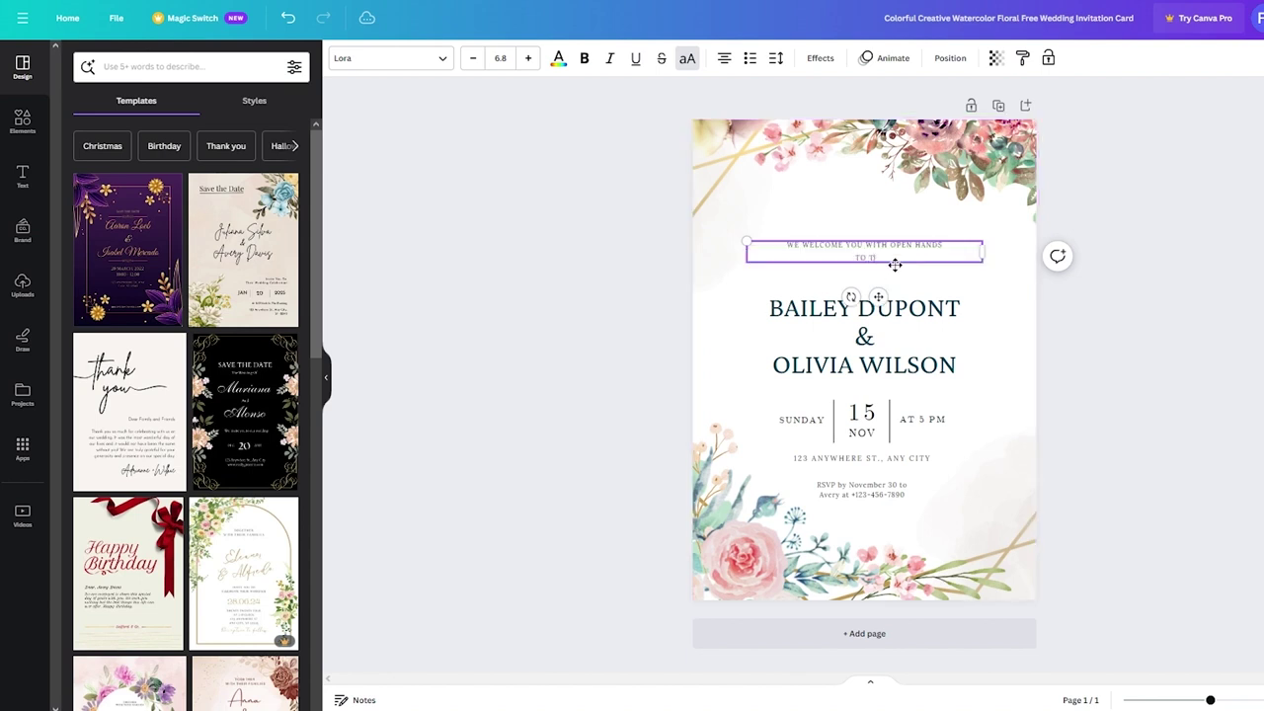
pyautogui.write(' THIS BABY SHOWER')
pyautogui.click(863, 218)
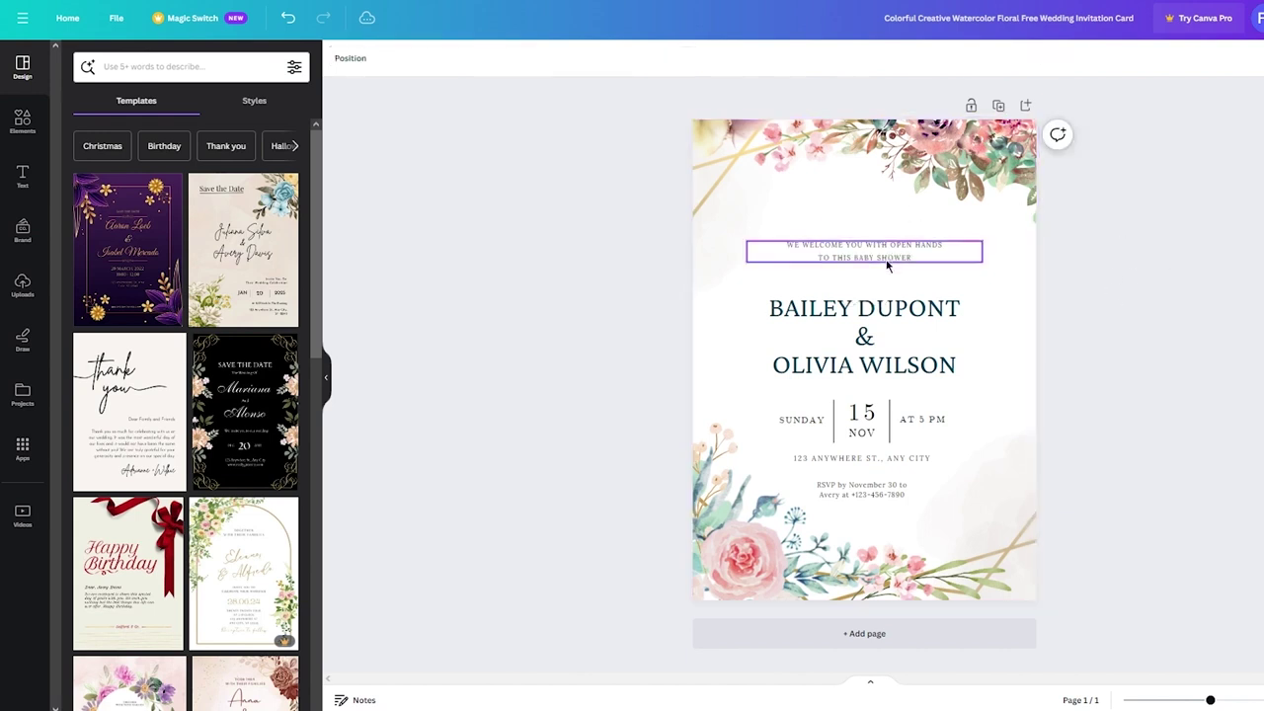
# Step: Try editing the names and RSVP text boxes and select the top floral corner images
pyautogui.doubleClick(859, 295)
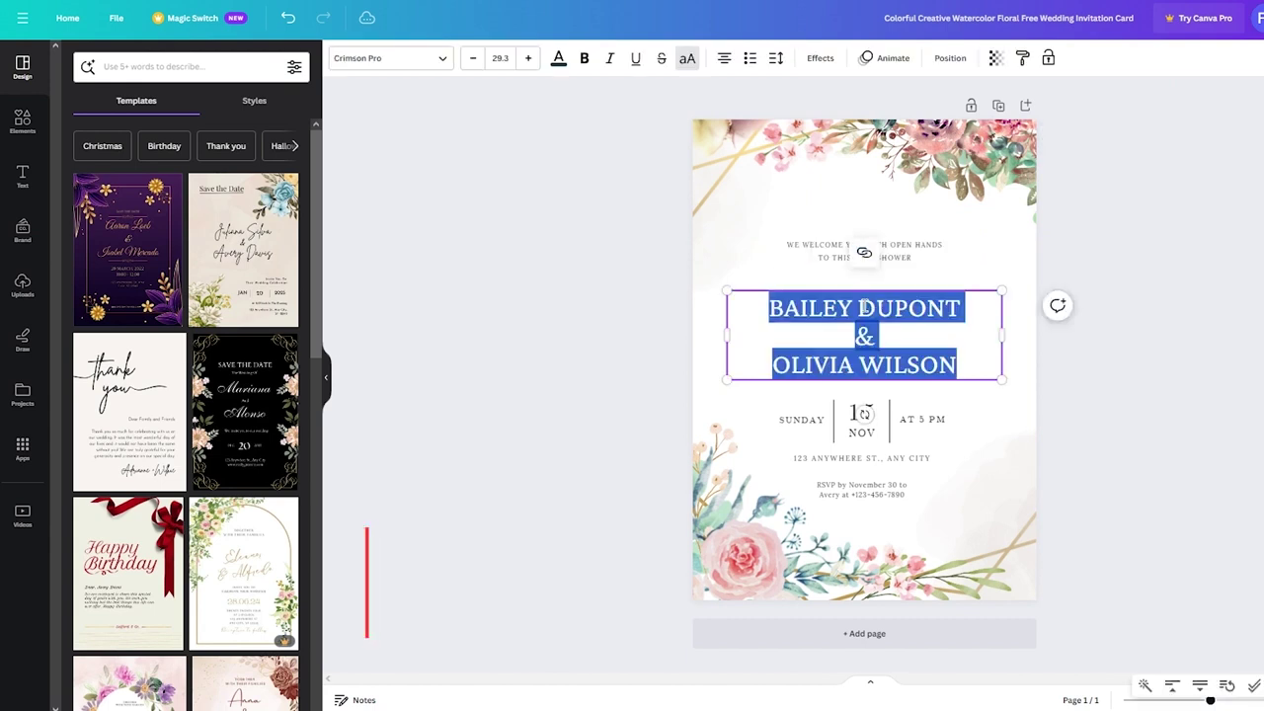
pyautogui.click(1091, 405)
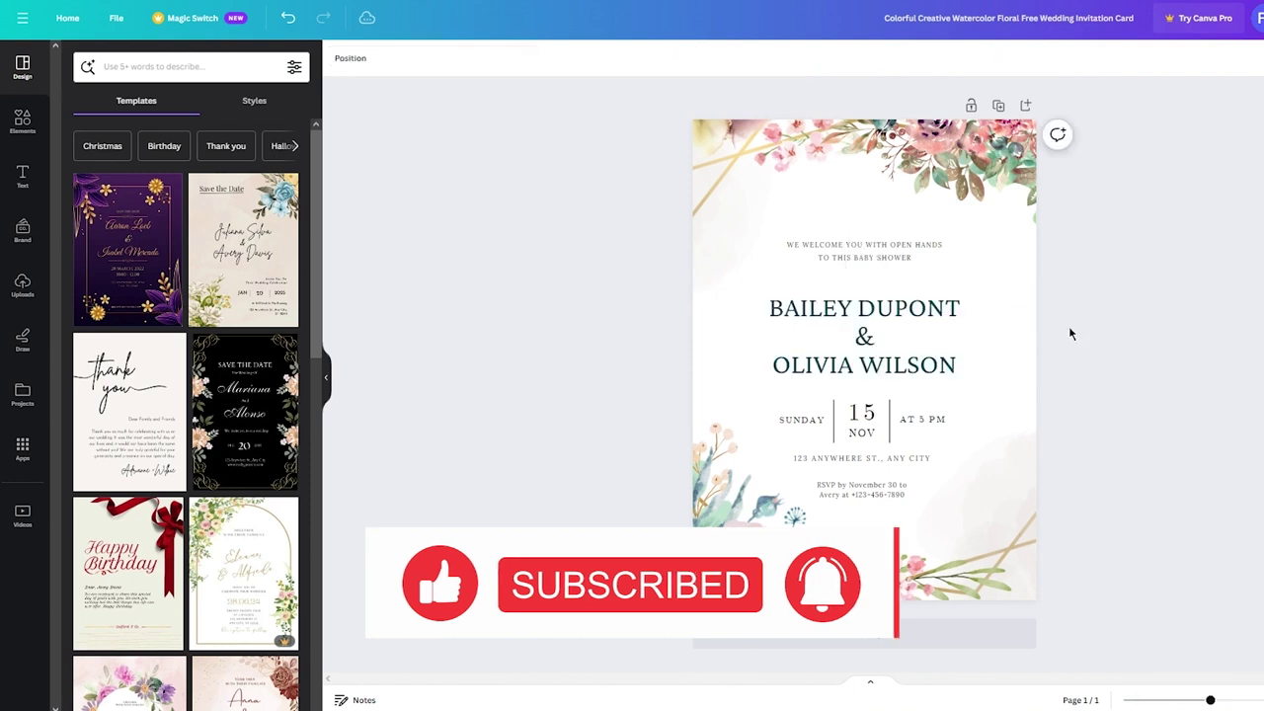
pyautogui.doubleClick(899, 316)
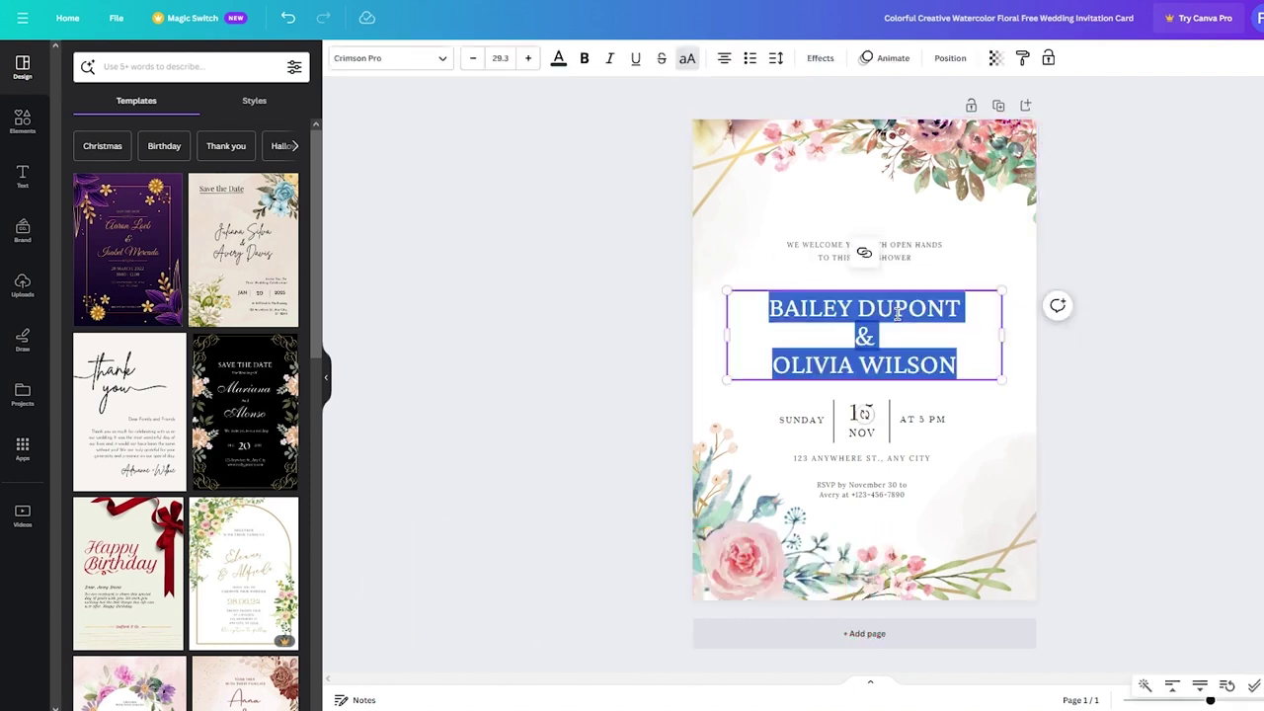
pyautogui.click(1115, 403)
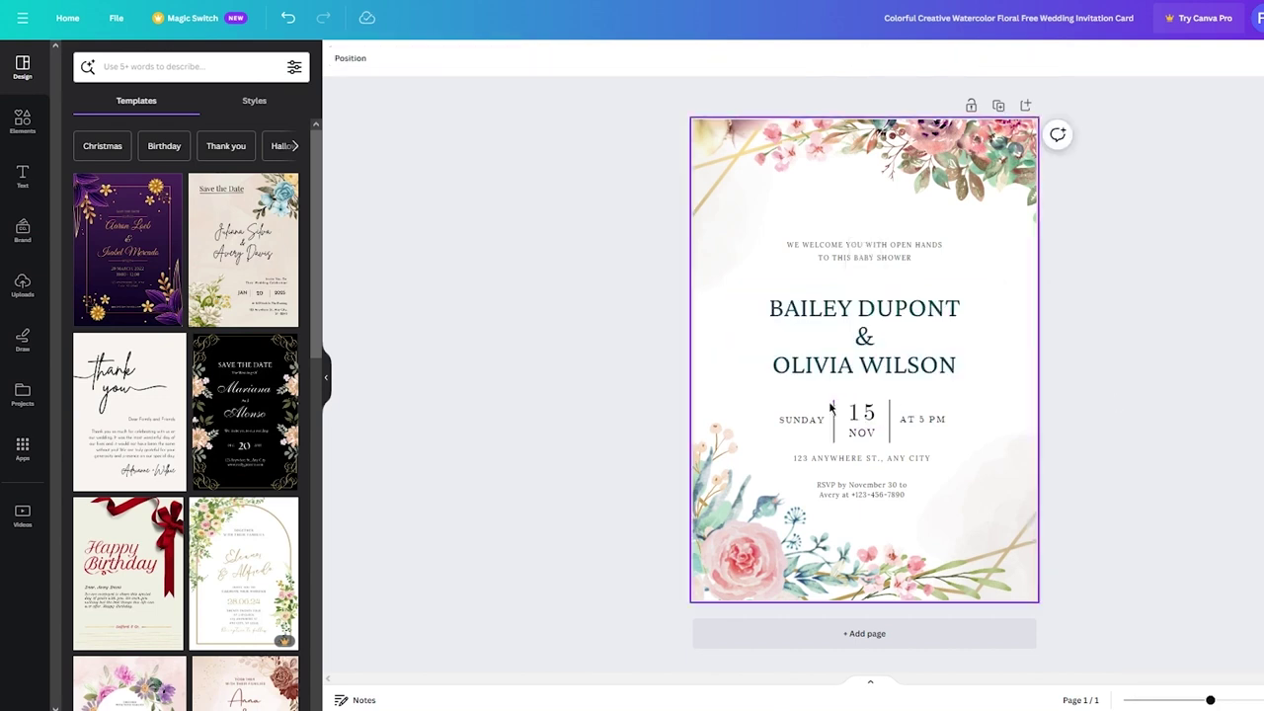
pyautogui.doubleClick(869, 494)
pyautogui.click(1156, 529)
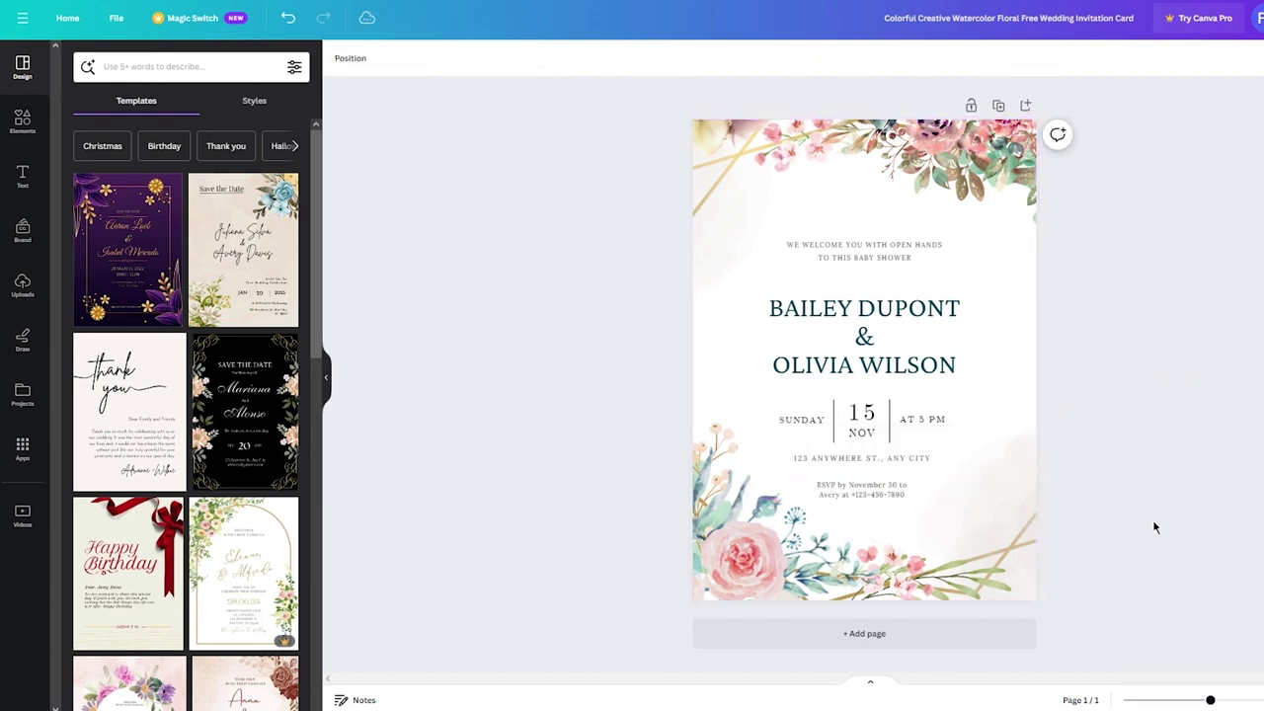
pyautogui.click(948, 183)
pyautogui.click(721, 158)
pyautogui.click(592, 351)
# Step: Search Elements for 'baby' and add the pastel BABY blocks graphic
pyautogui.click(22, 121)
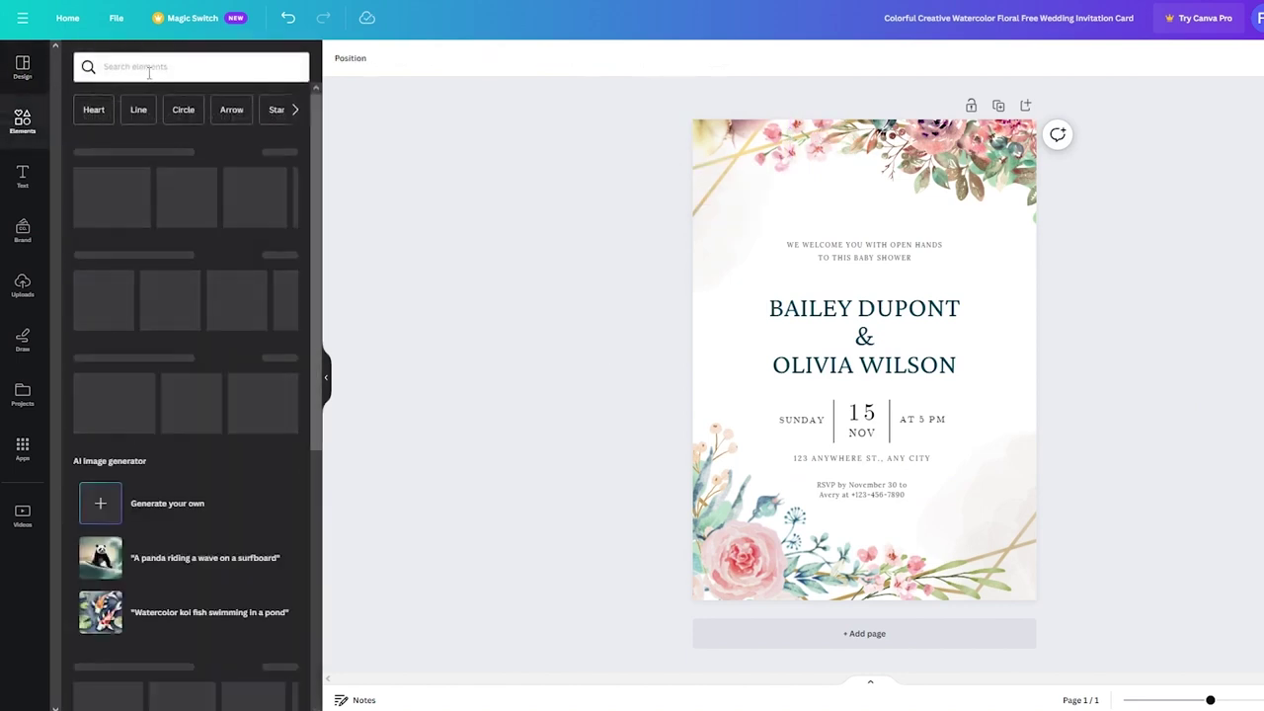
pyautogui.click(148, 68)
pyautogui.write('baby')
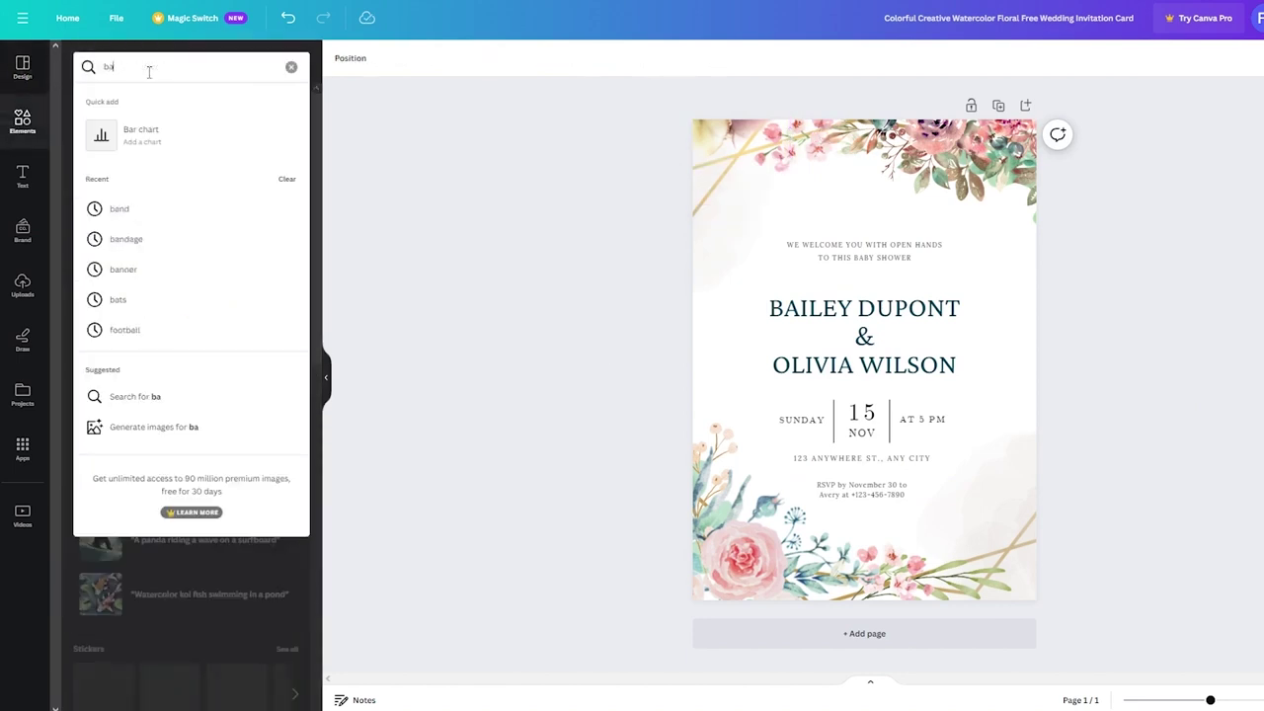
pyautogui.press('Return')
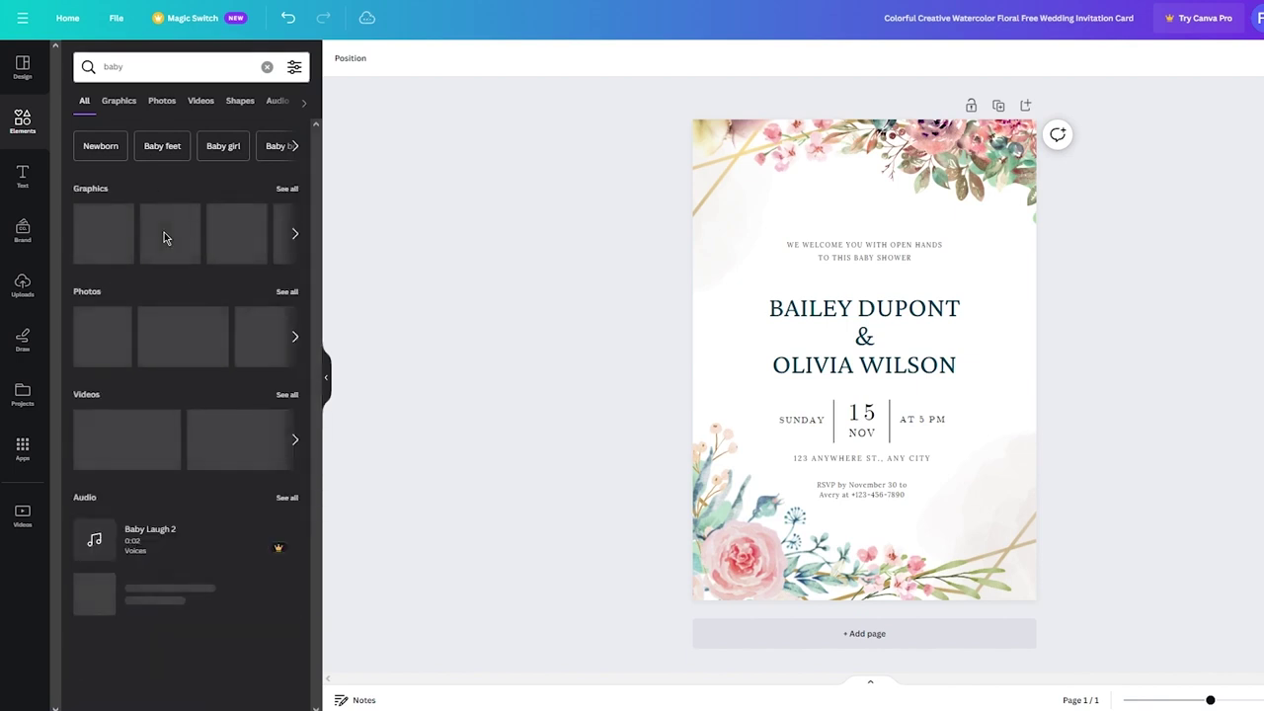
pyautogui.click(287, 190)
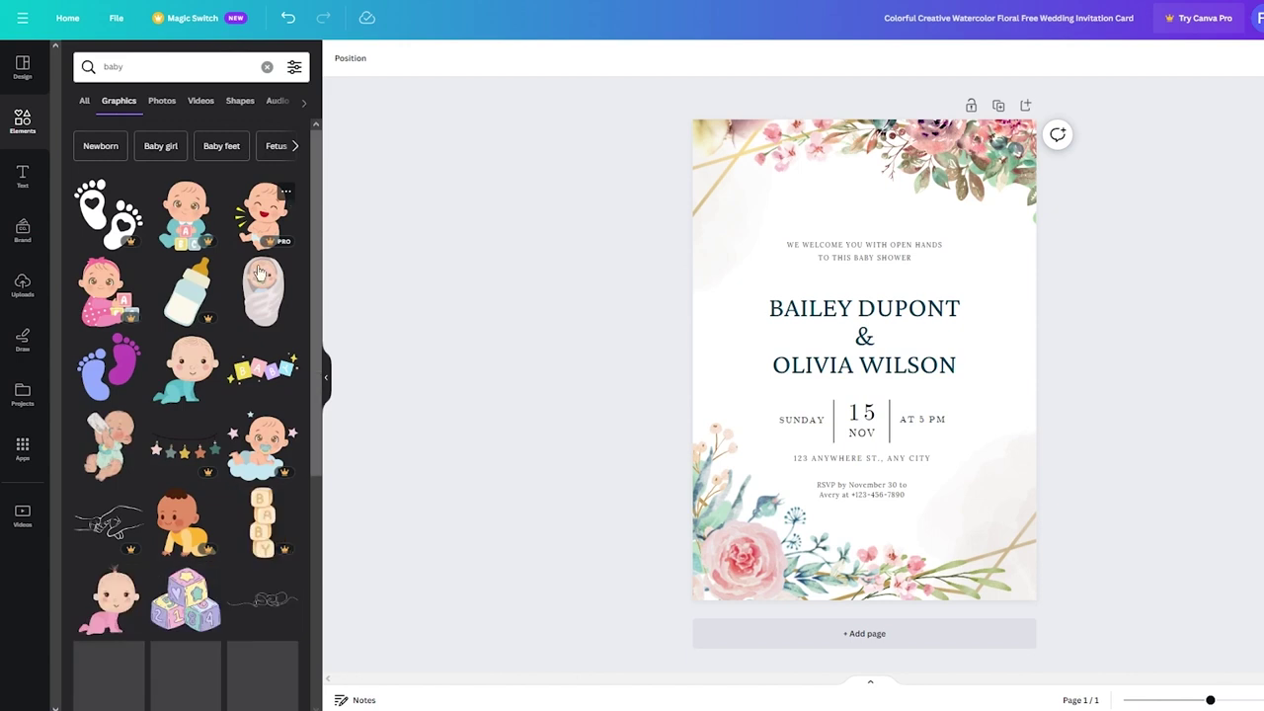
pyautogui.scroll(-2, 260, 274)
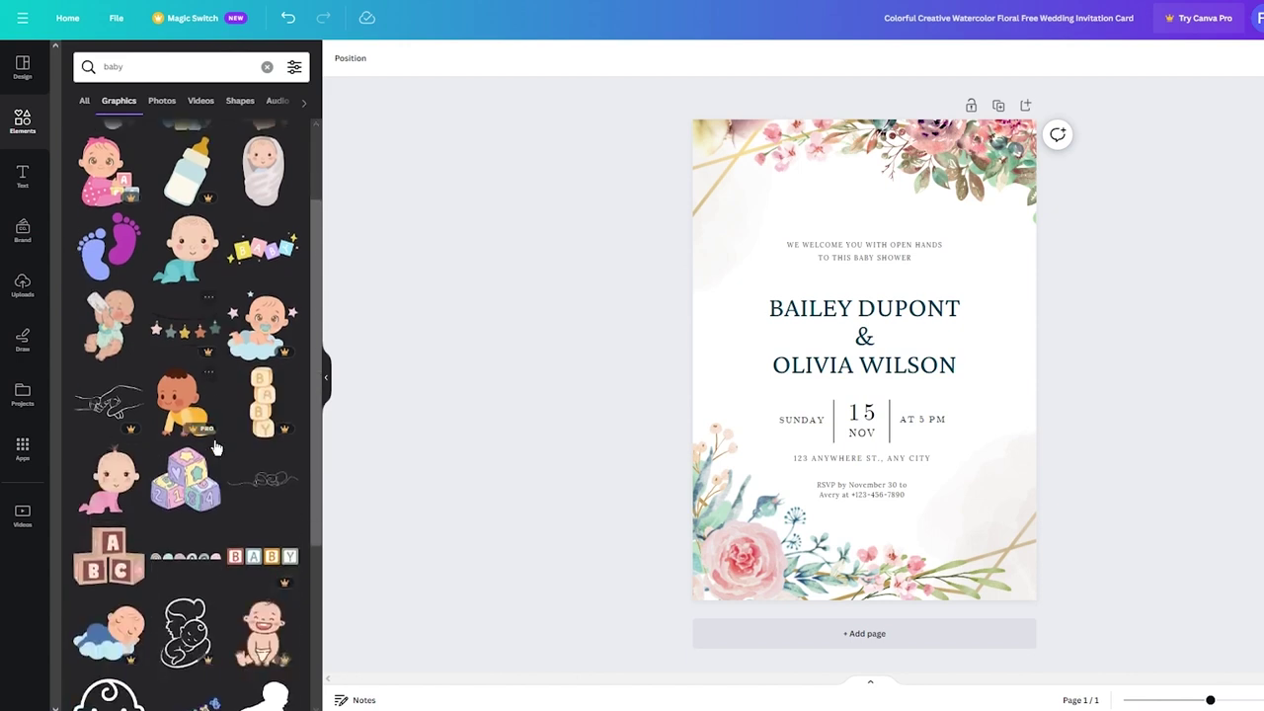
pyautogui.click(267, 249)
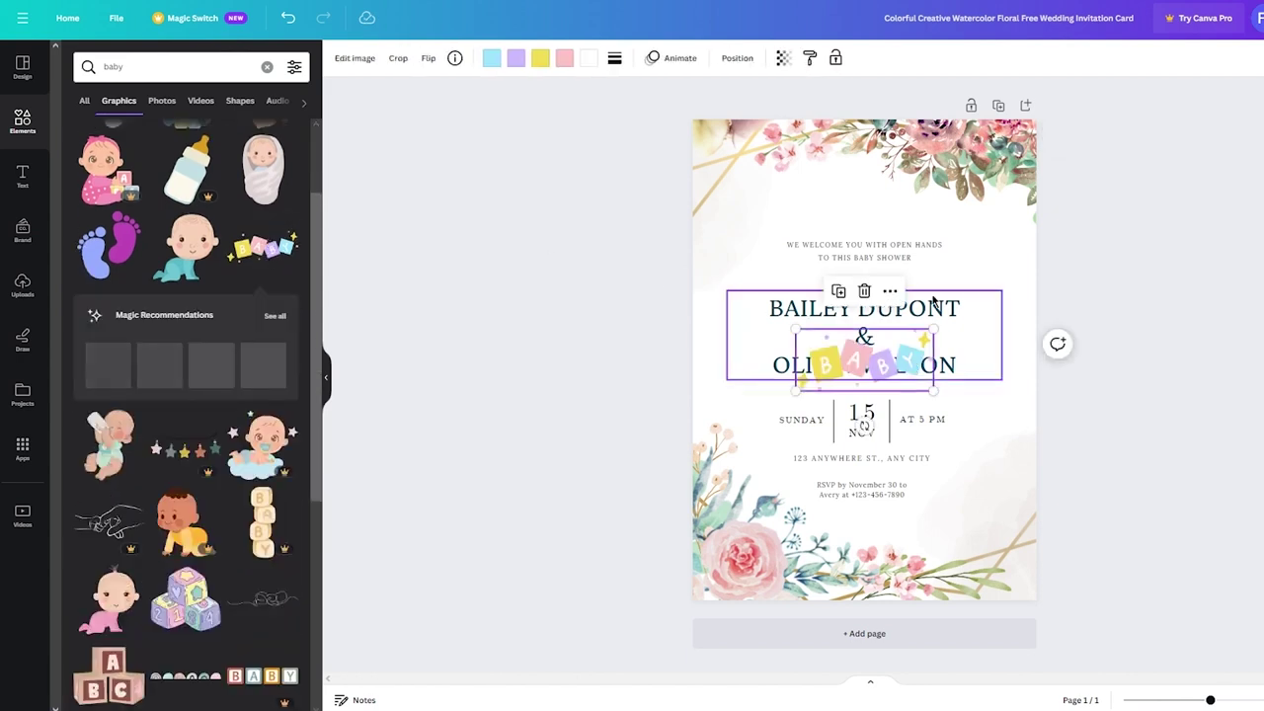
# Step: Delete the top-right and top-left floral images
pyautogui.click(968, 173)
pyautogui.press('Delete')
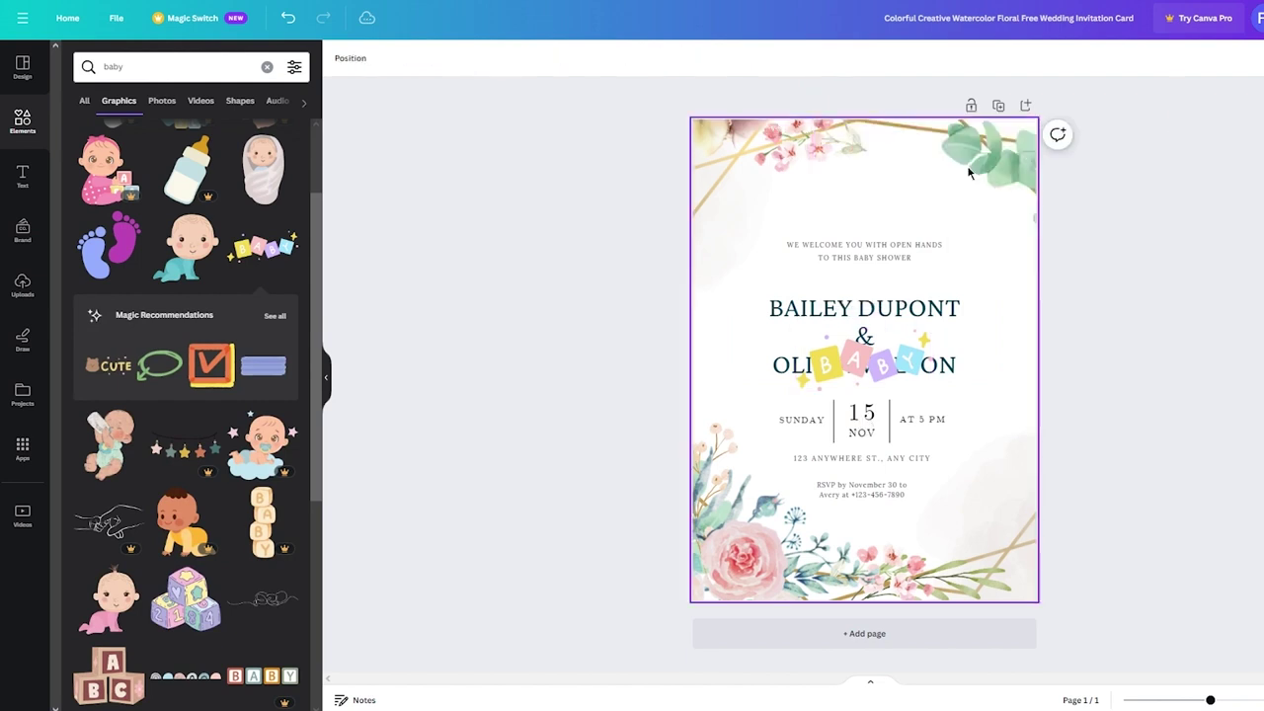
pyautogui.click(790, 160)
pyautogui.press('Delete')
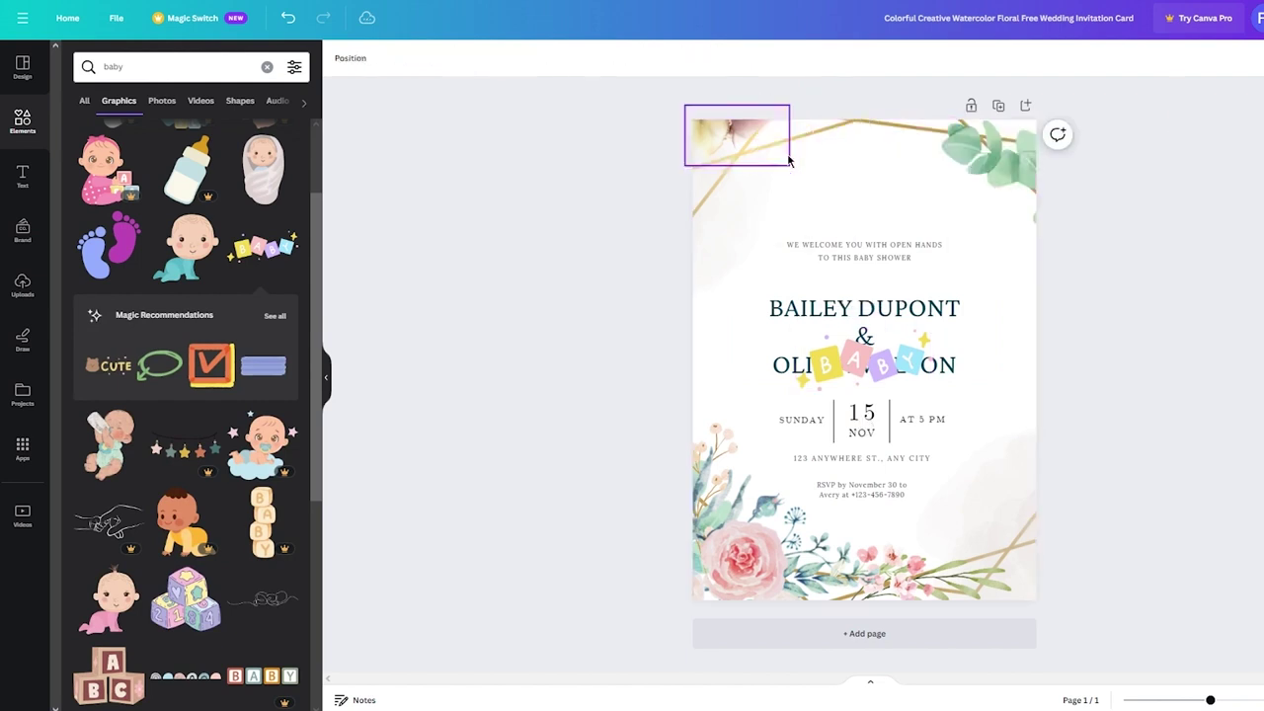
# Step: Move the BABY graphic to the top and shrink it above the welcome text
pyautogui.moveTo(867, 366); pyautogui.dragTo(912, 191)
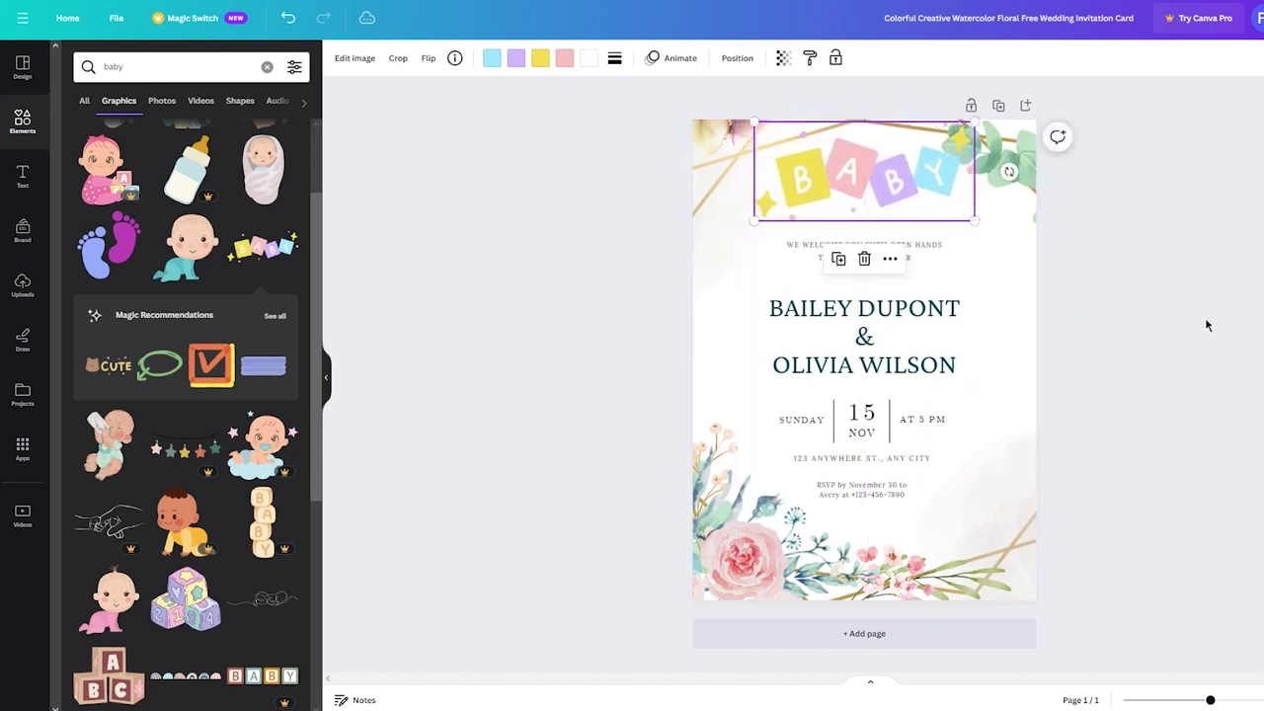
pyautogui.click(945, 158)
pyautogui.moveTo(974, 122); pyautogui.dragTo(928, 164)
pyautogui.click(859, 124)
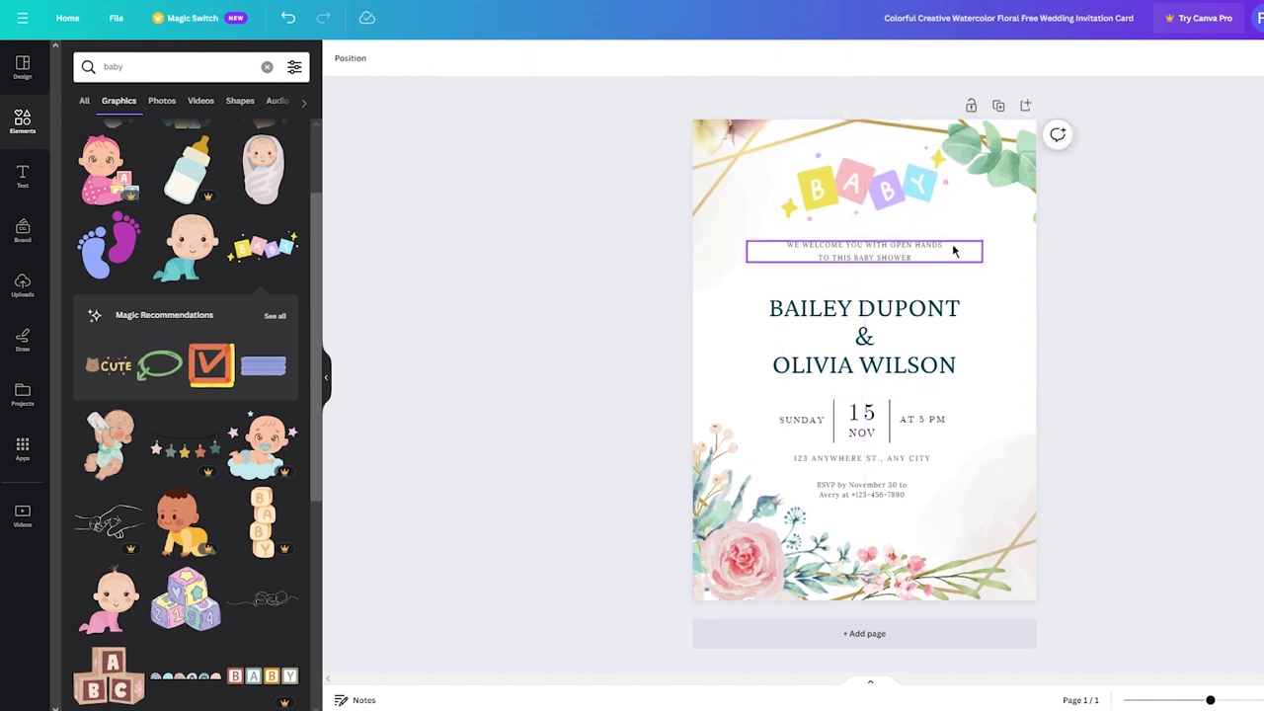
# Step: Give the blank 1080×1920 page a custom soft mauve background colour
pyautogui.scroll(-3, 251, 442)
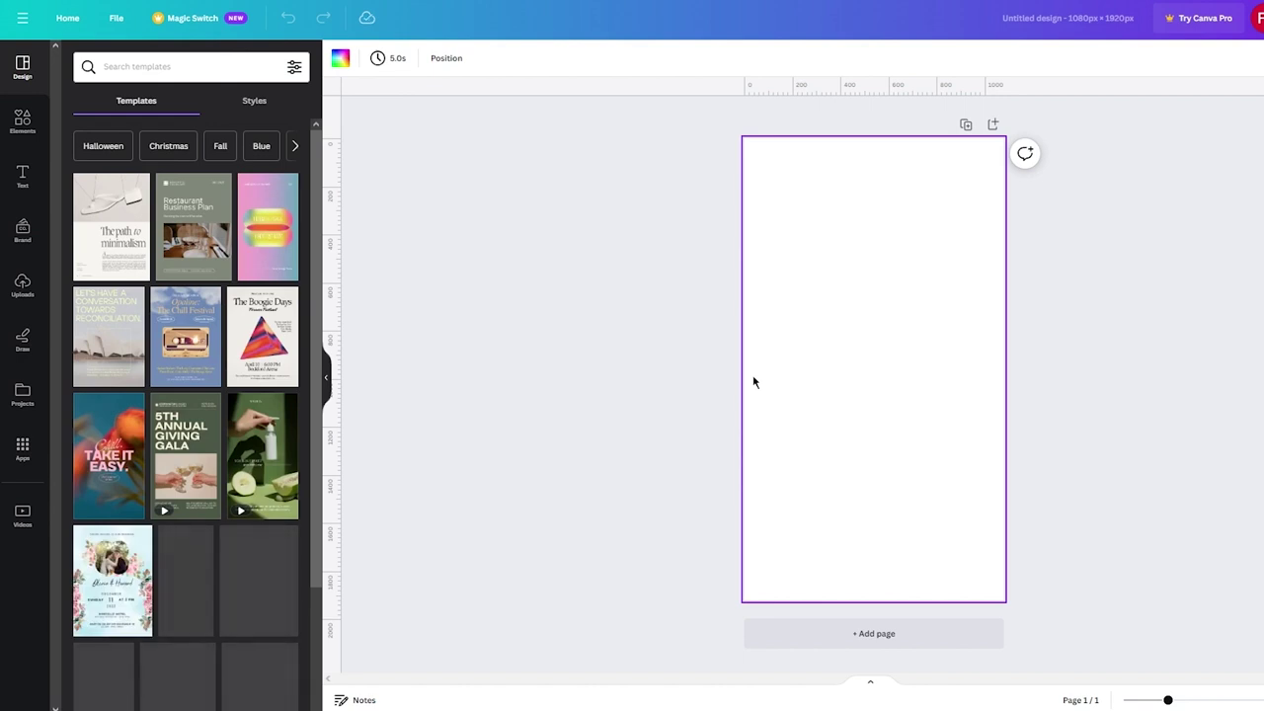
pyautogui.click(340, 57)
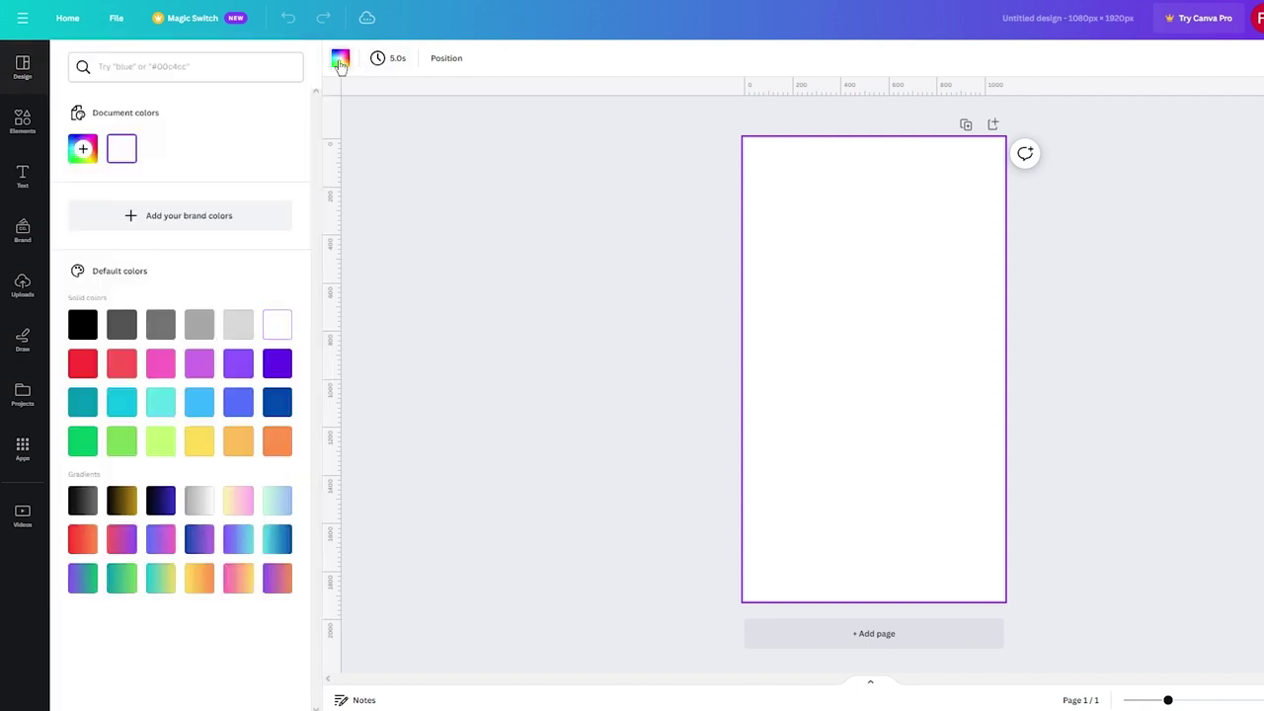
pyautogui.click(85, 153)
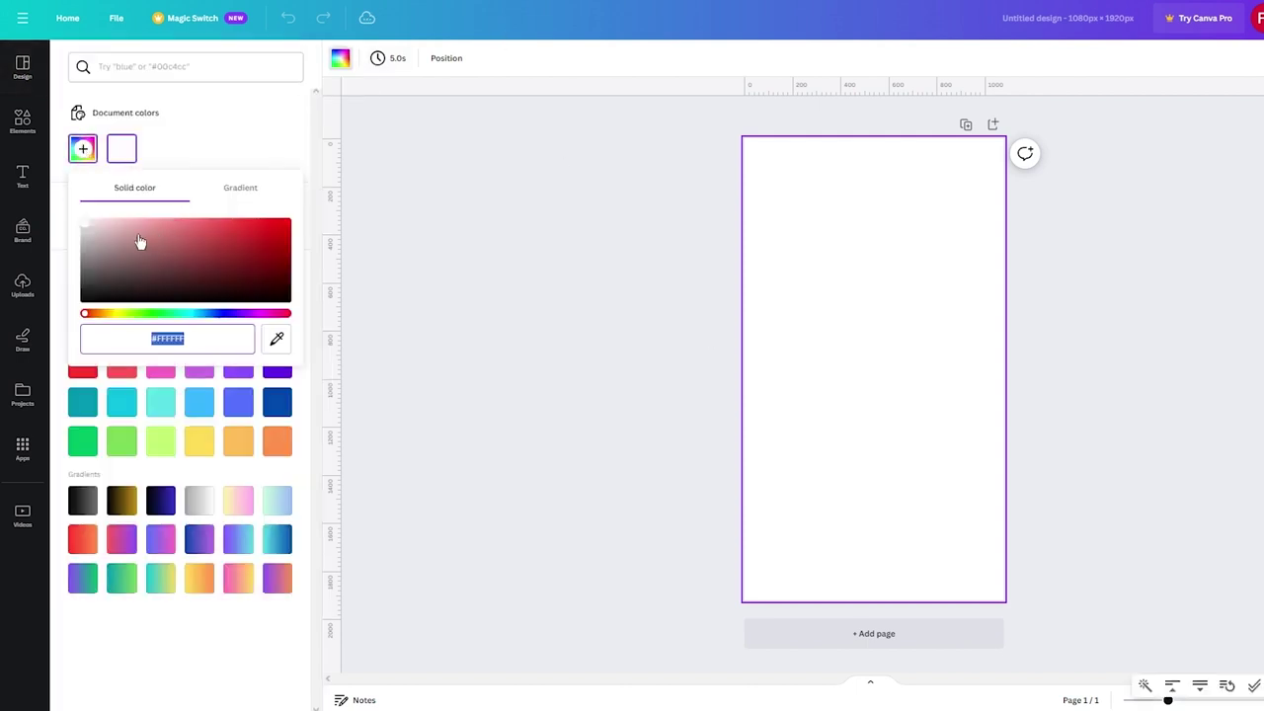
pyautogui.moveTo(141, 246); pyautogui.dragTo(96, 225)
pyautogui.click(603, 407)
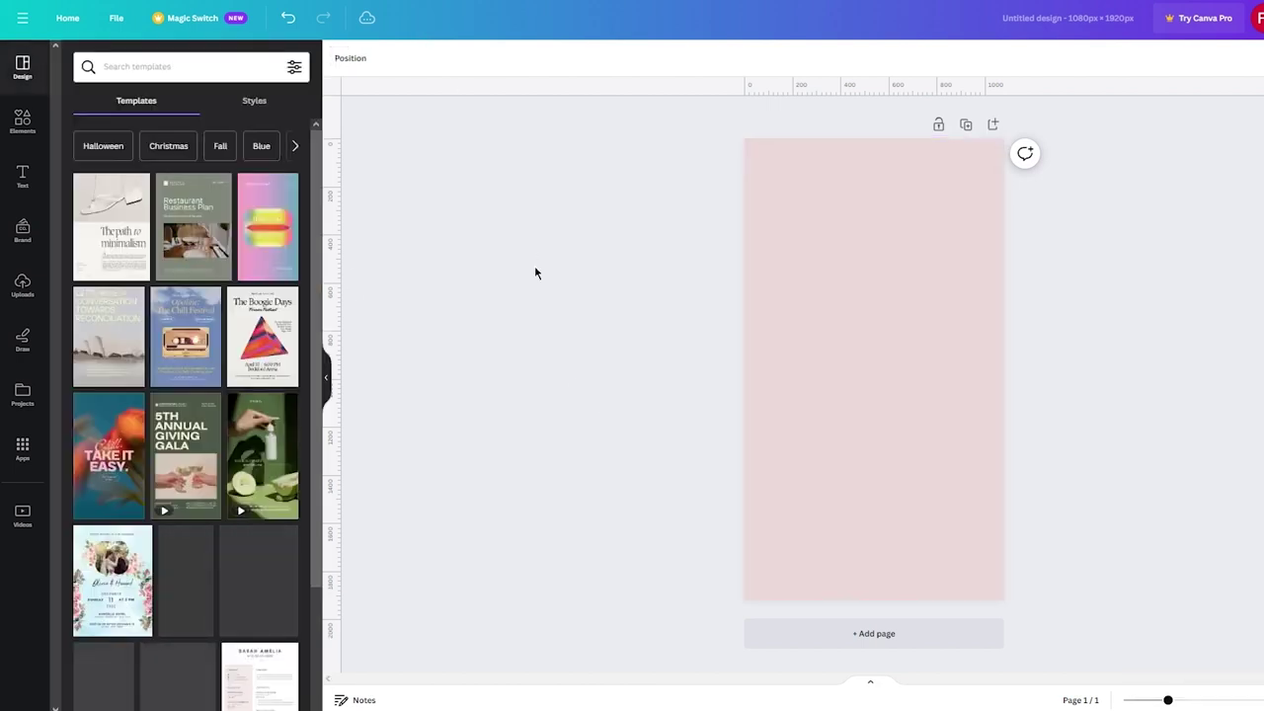
# Step: Search Elements for 'baby', then undo the pale pink page background
pyautogui.click(875, 387)
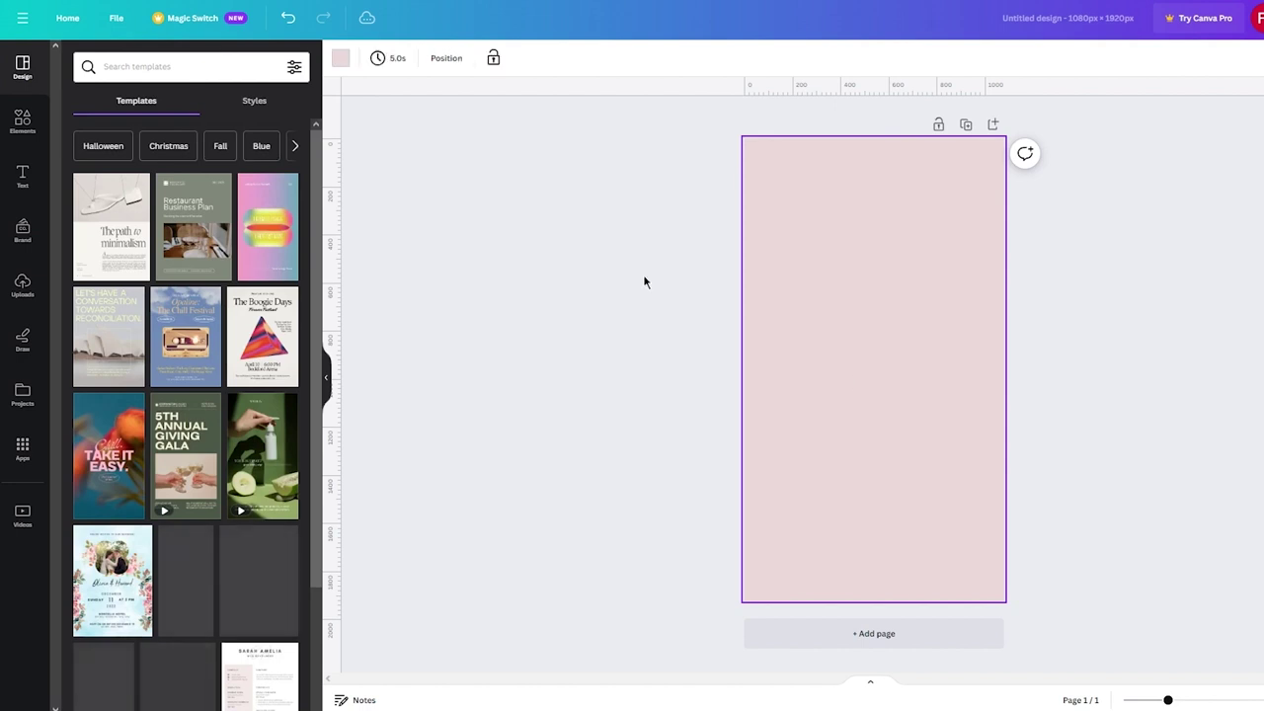
pyautogui.click(23, 121)
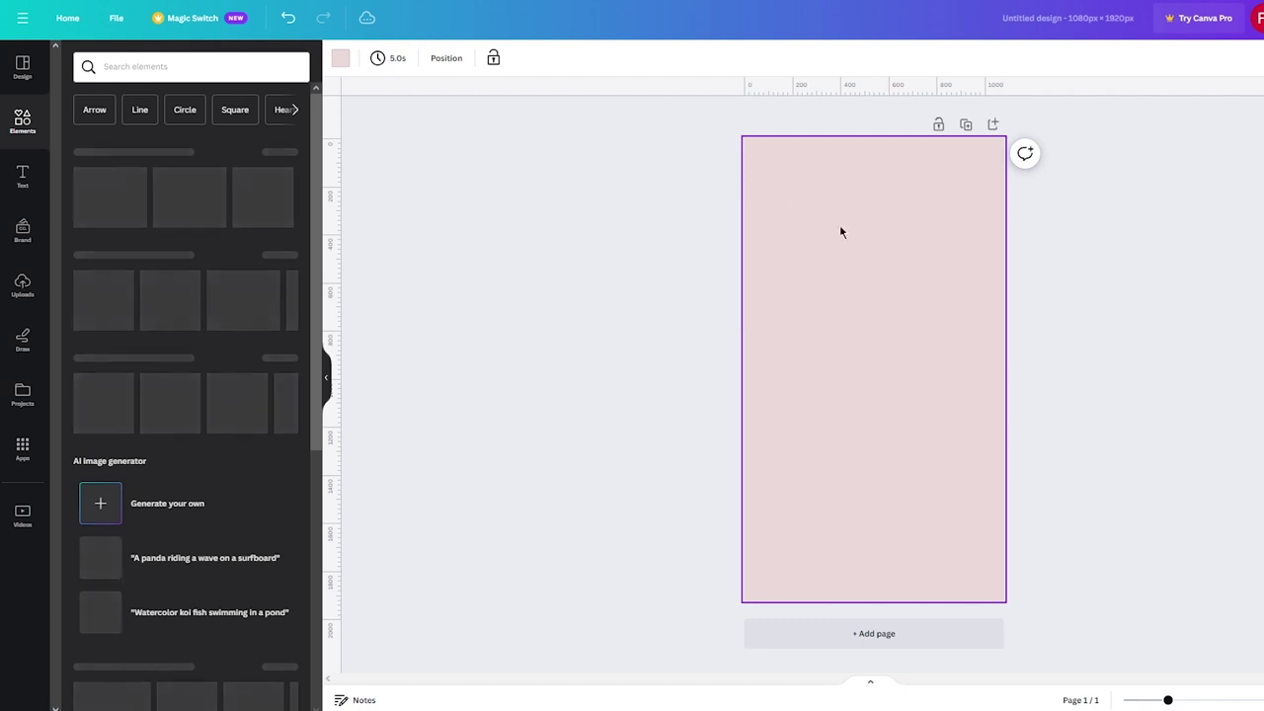
pyautogui.click(178, 62)
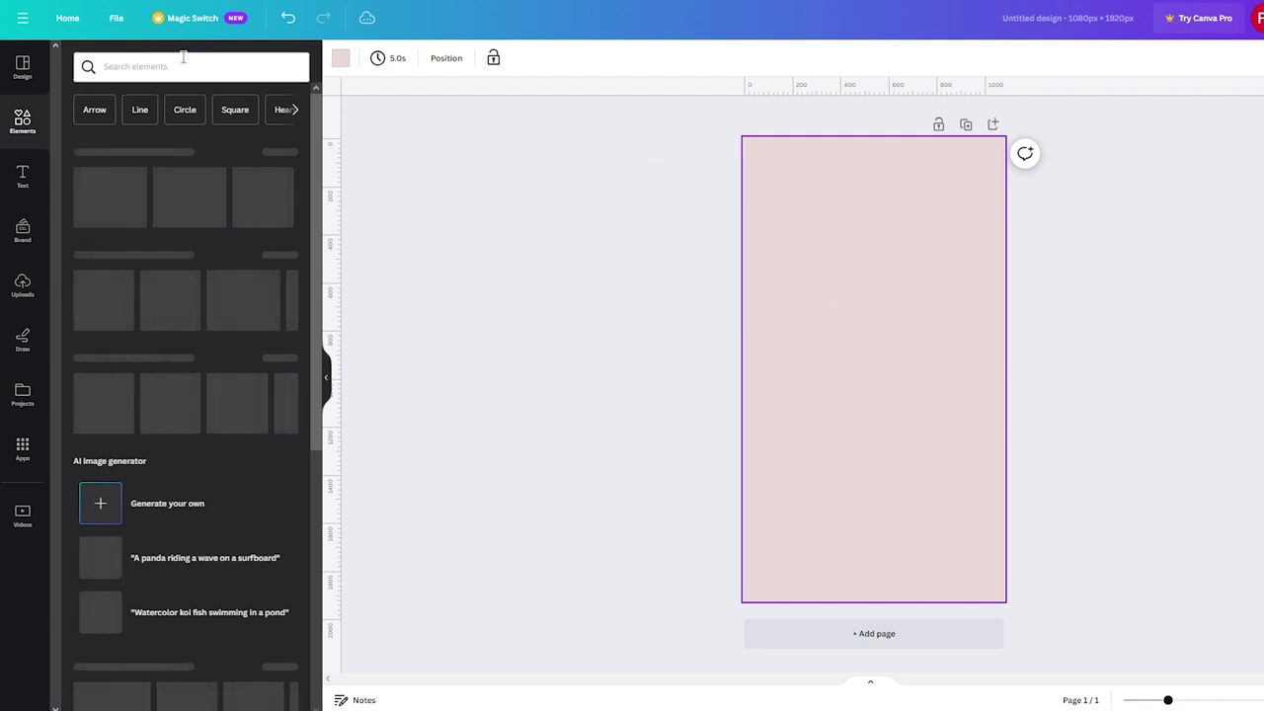
pyautogui.write('baby')
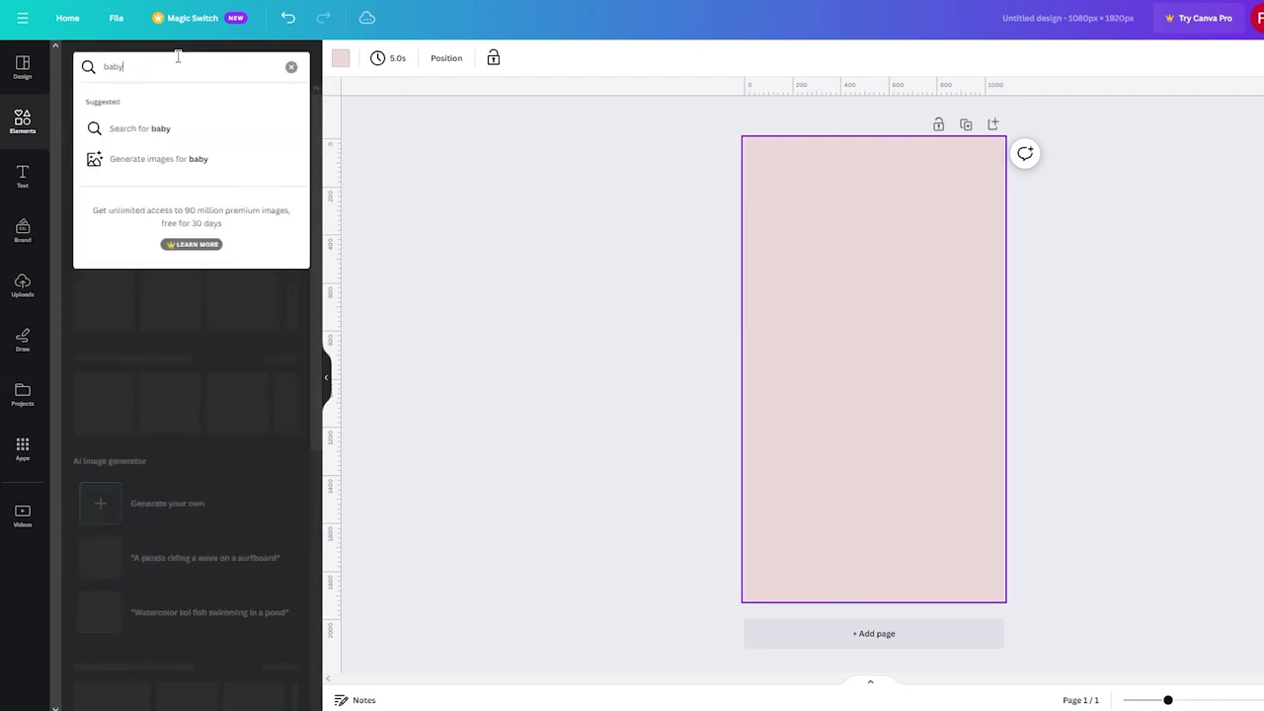
pyautogui.press('Return')
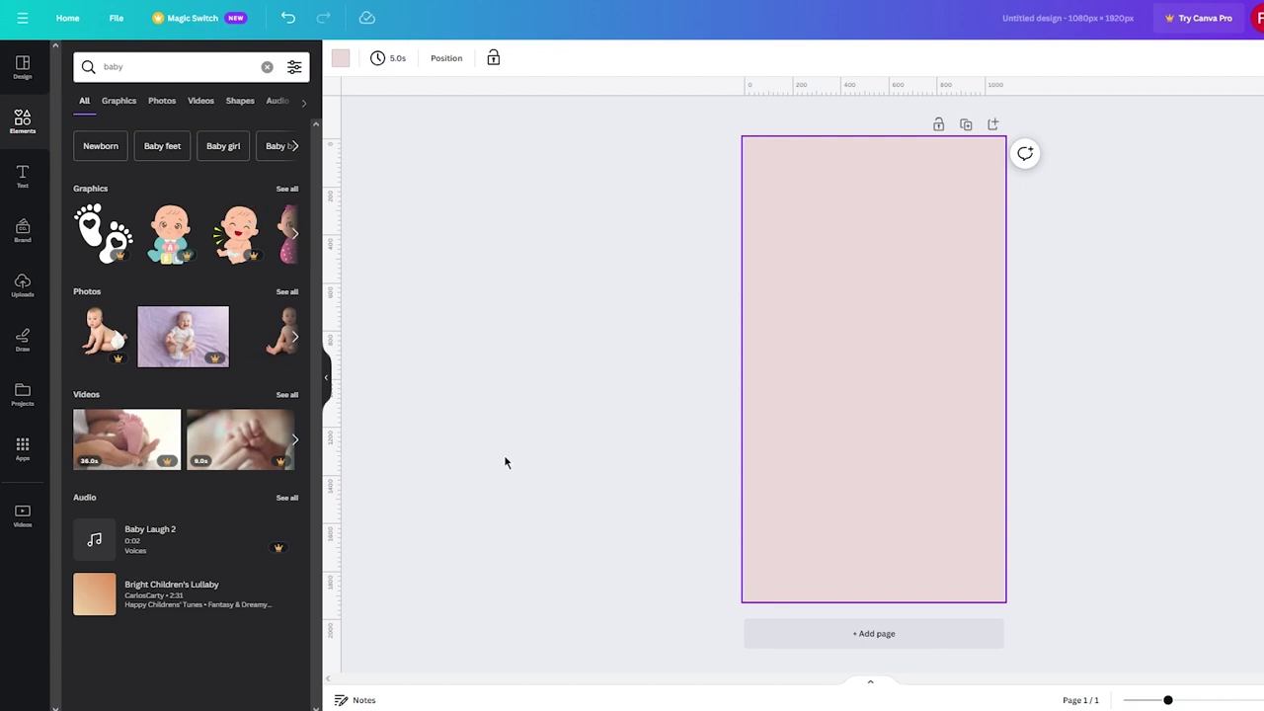
pyautogui.hotkey('ctrl', 'z')
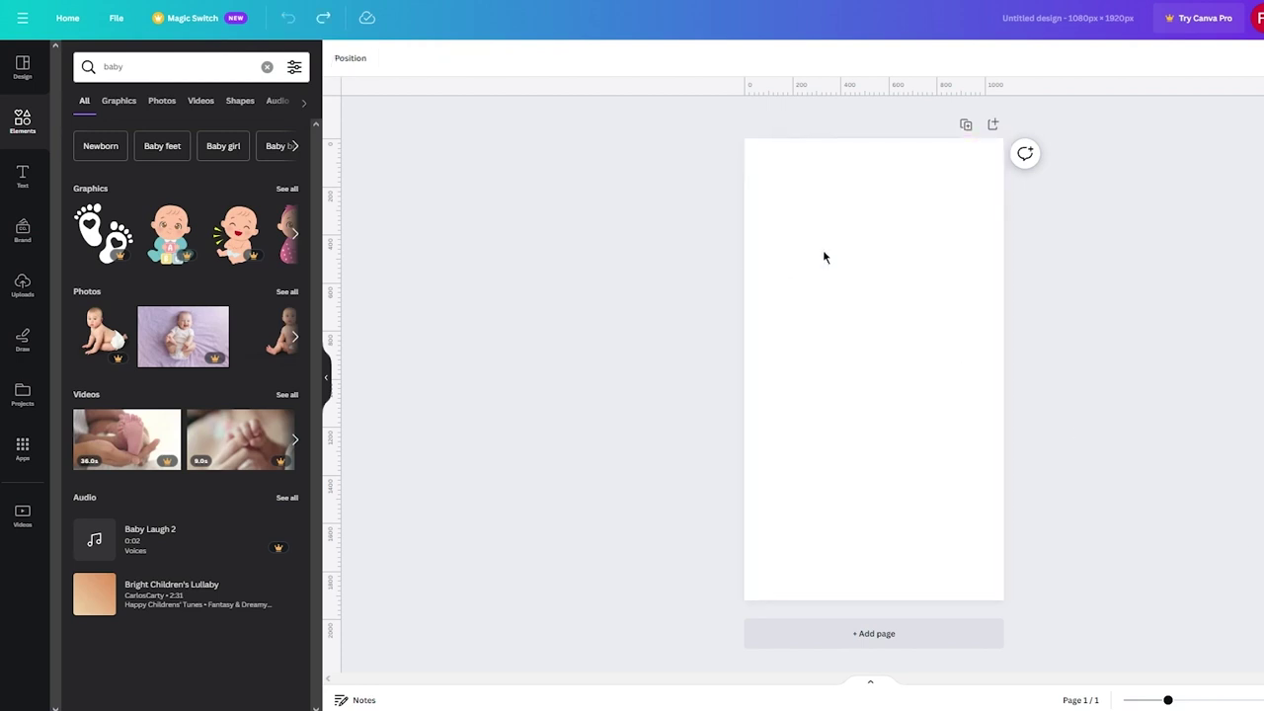
# Step: Fill the page background with the bright pink swatch
pyautogui.click(858, 275)
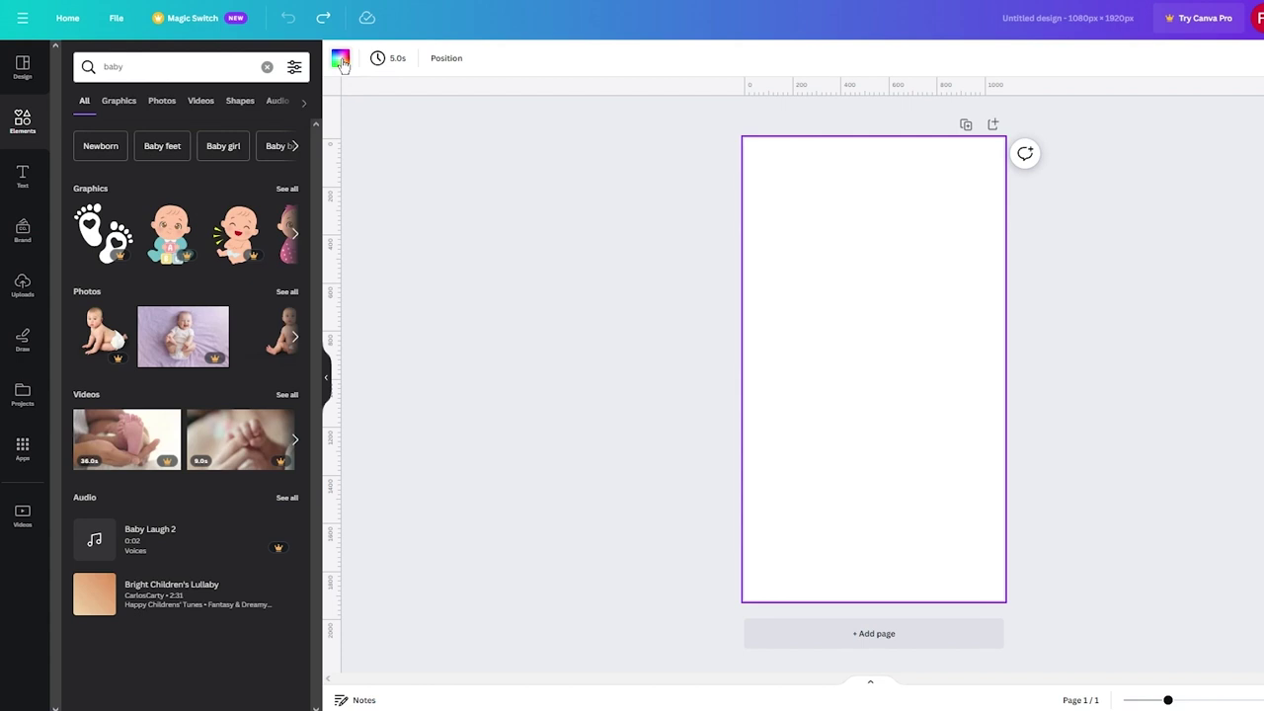
pyautogui.click(341, 61)
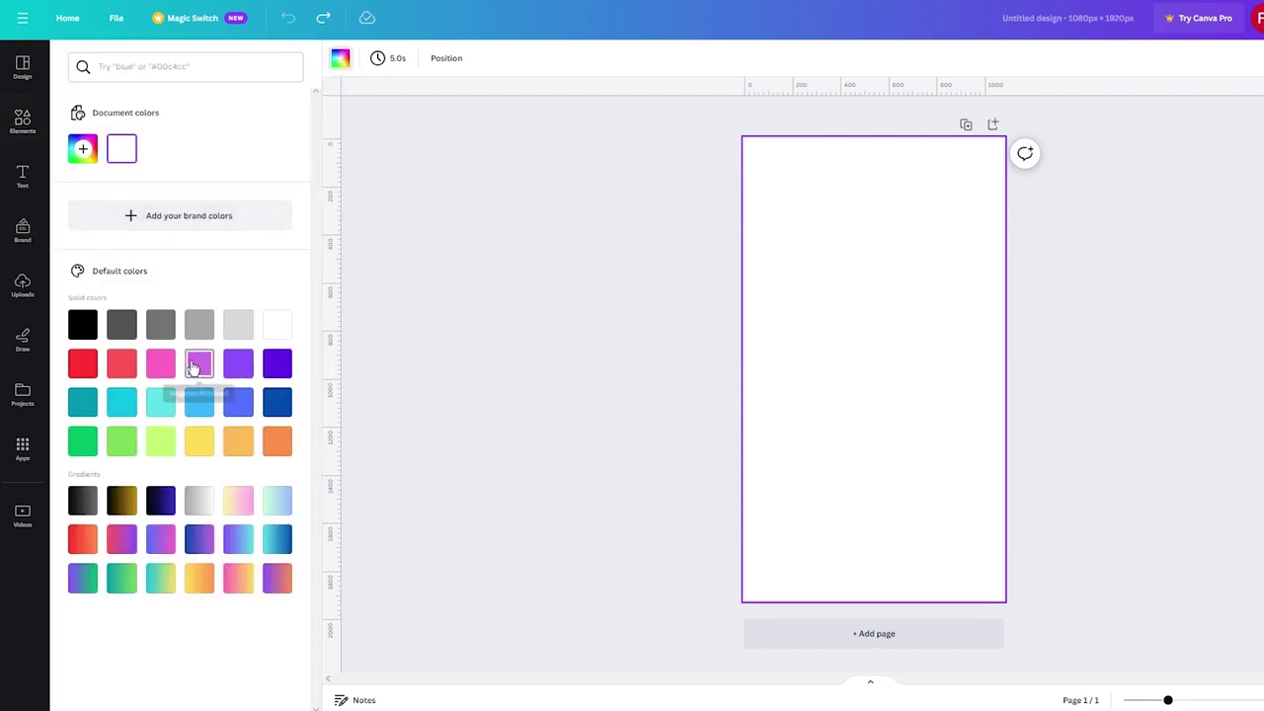
pyautogui.click(161, 363)
pyautogui.click(548, 313)
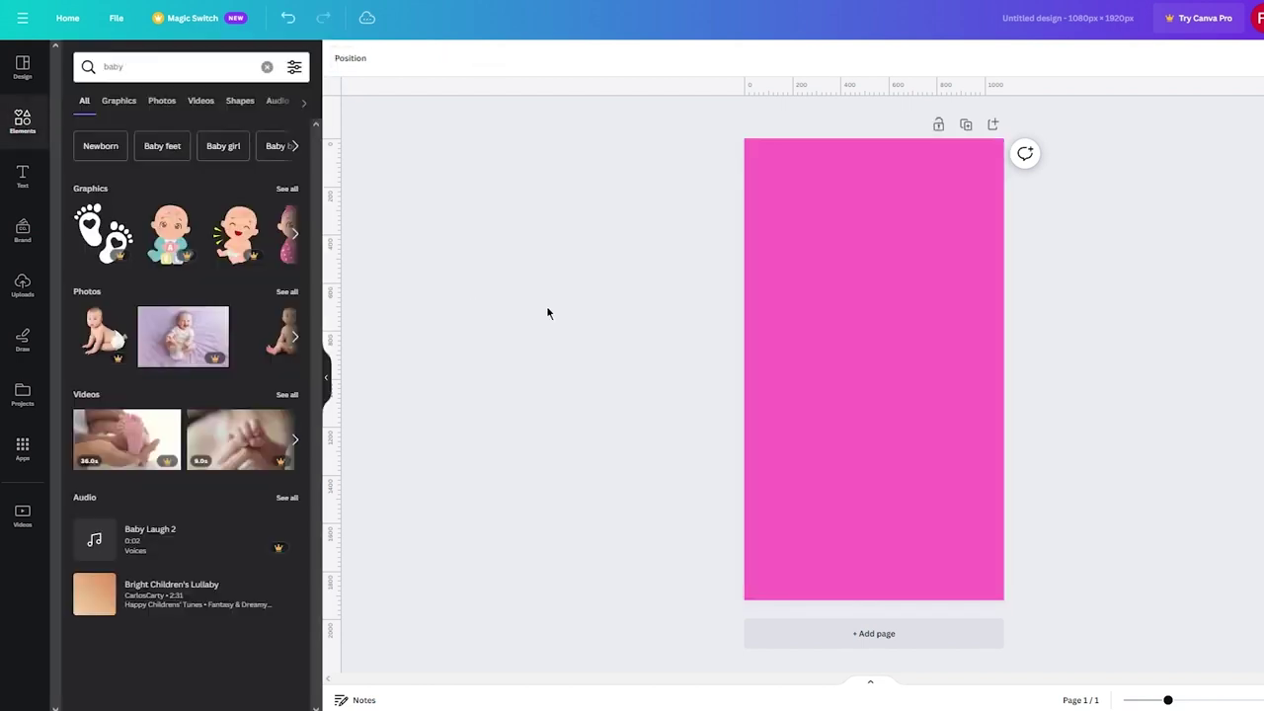
# Step: Add the line-art sleeping baby graphic, enlarge it and place it across the page top
pyautogui.click(287, 189)
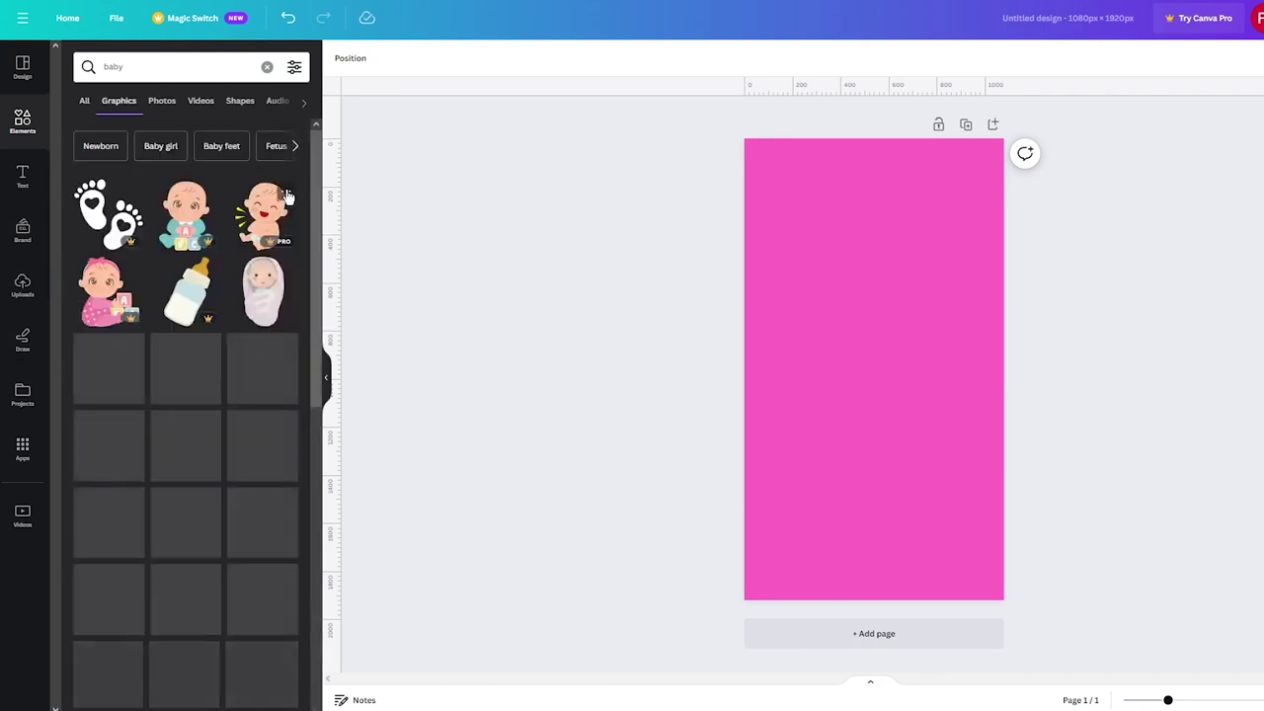
pyautogui.scroll(-2, 220, 423)
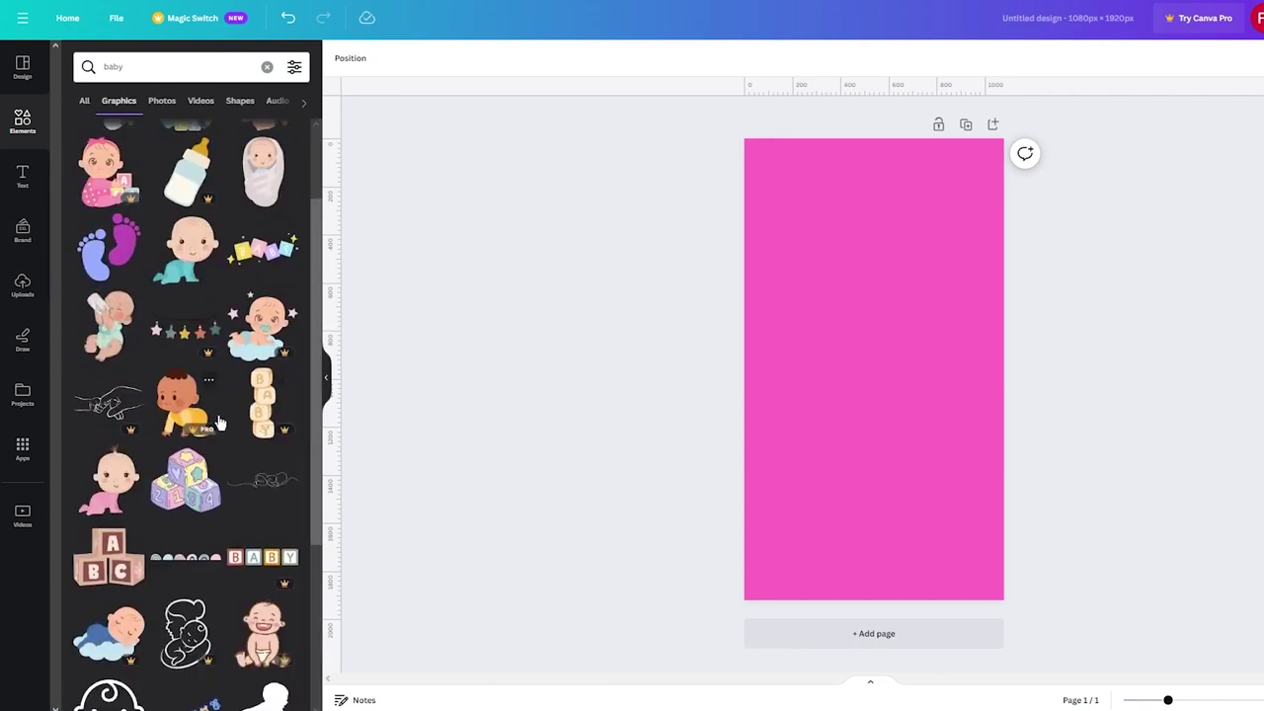
pyautogui.click(260, 482)
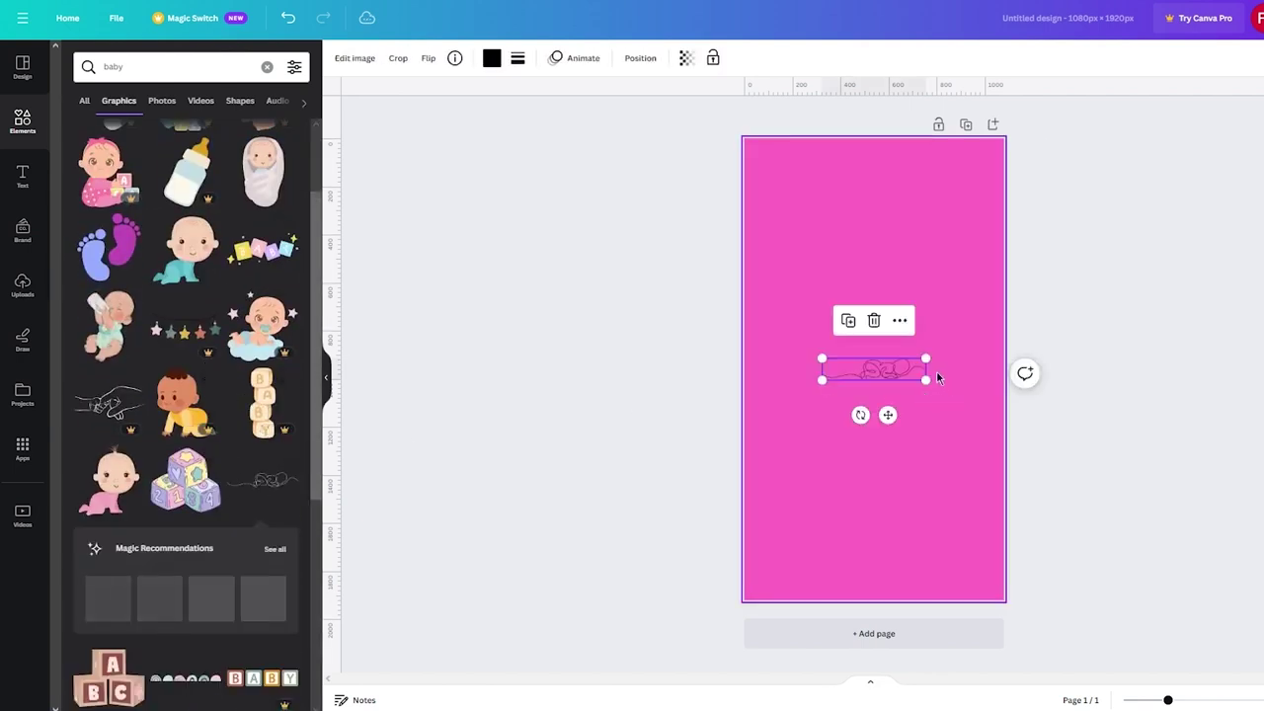
pyautogui.moveTo(926, 359); pyautogui.dragTo(1137, 287)
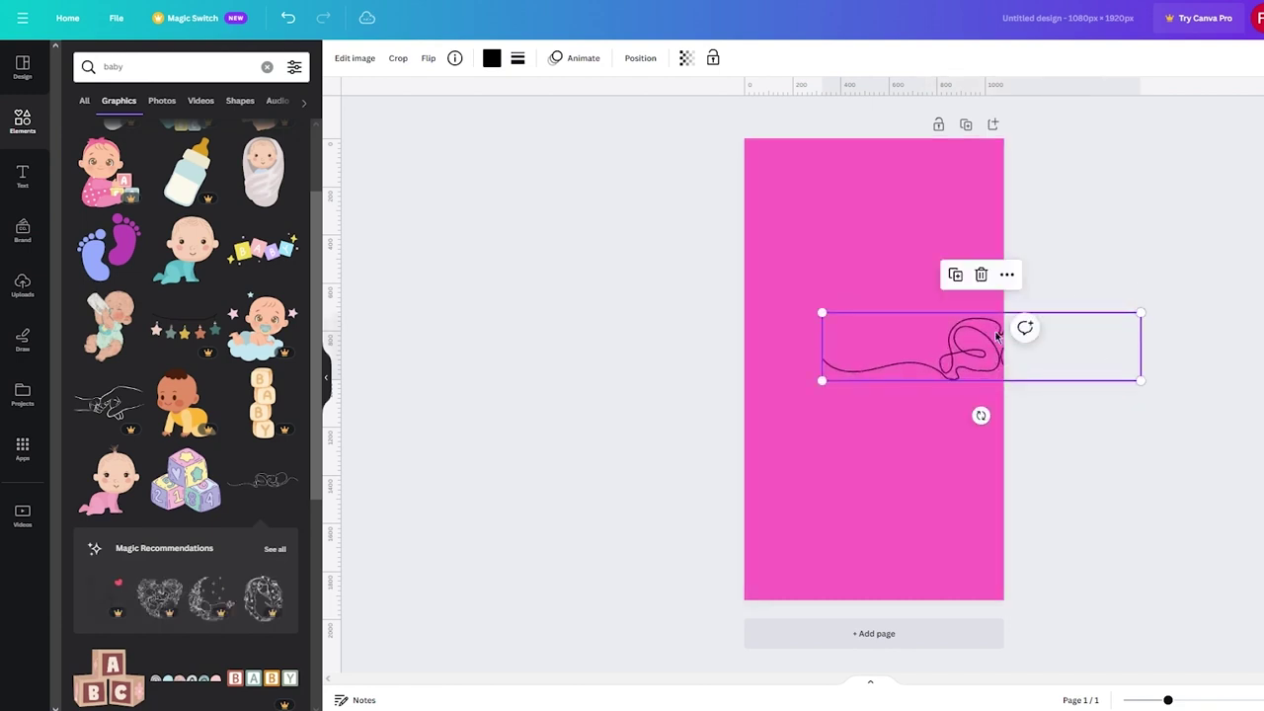
pyautogui.moveTo(998, 335)
pyautogui.mouseDown()
pyautogui.moveTo(867, 323)
pyautogui.moveTo(858, 181)
pyautogui.mouseUp()
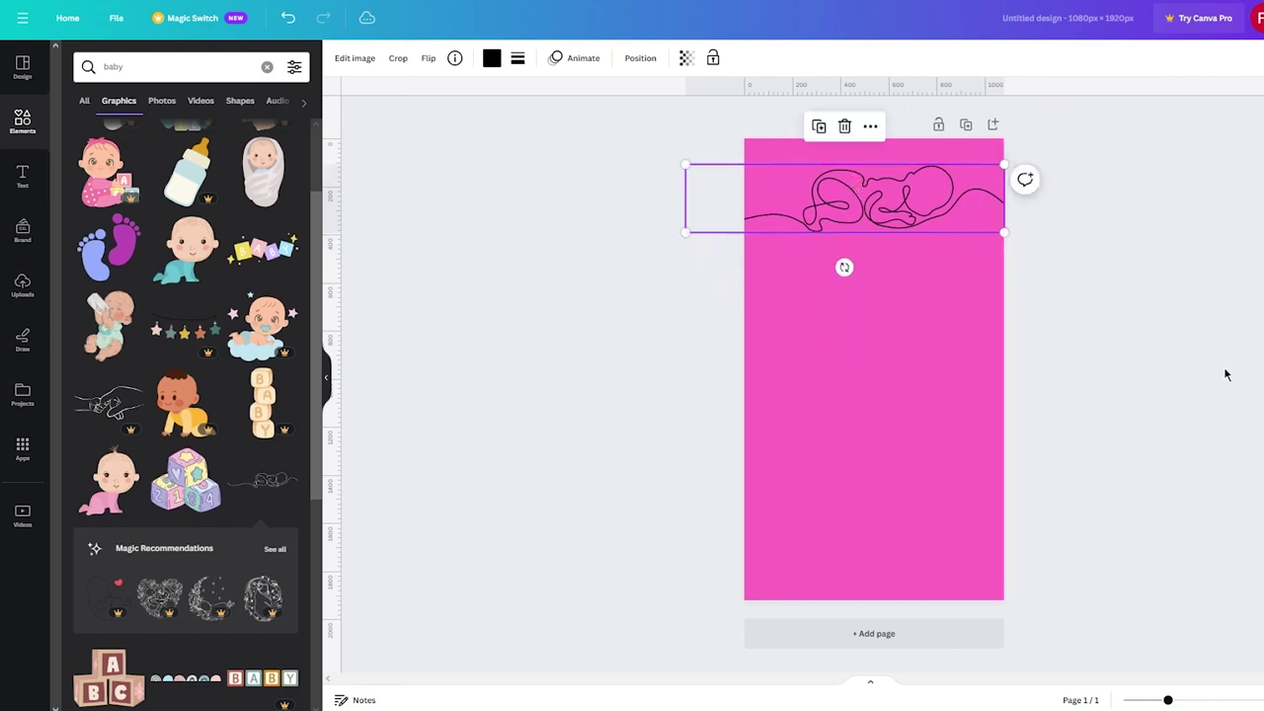
pyautogui.click(1226, 375)
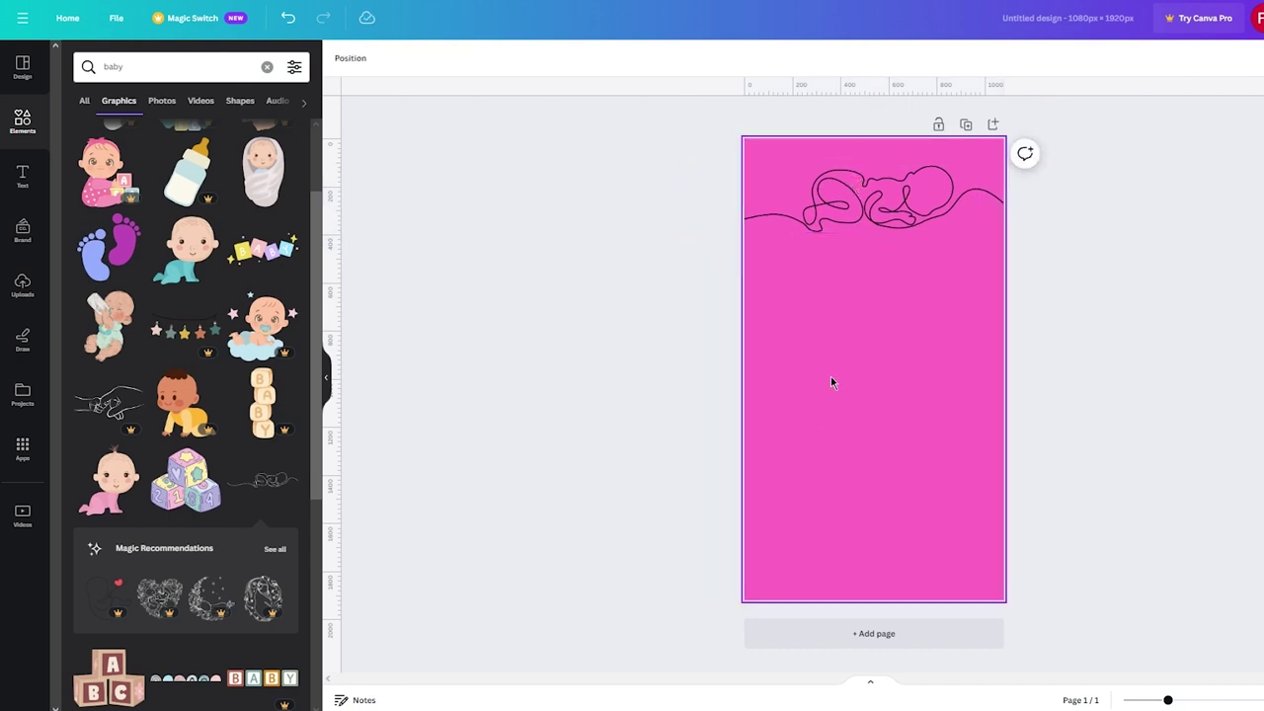
# Step: Browse the Font combinations grid in the Text panel
pyautogui.click(23, 176)
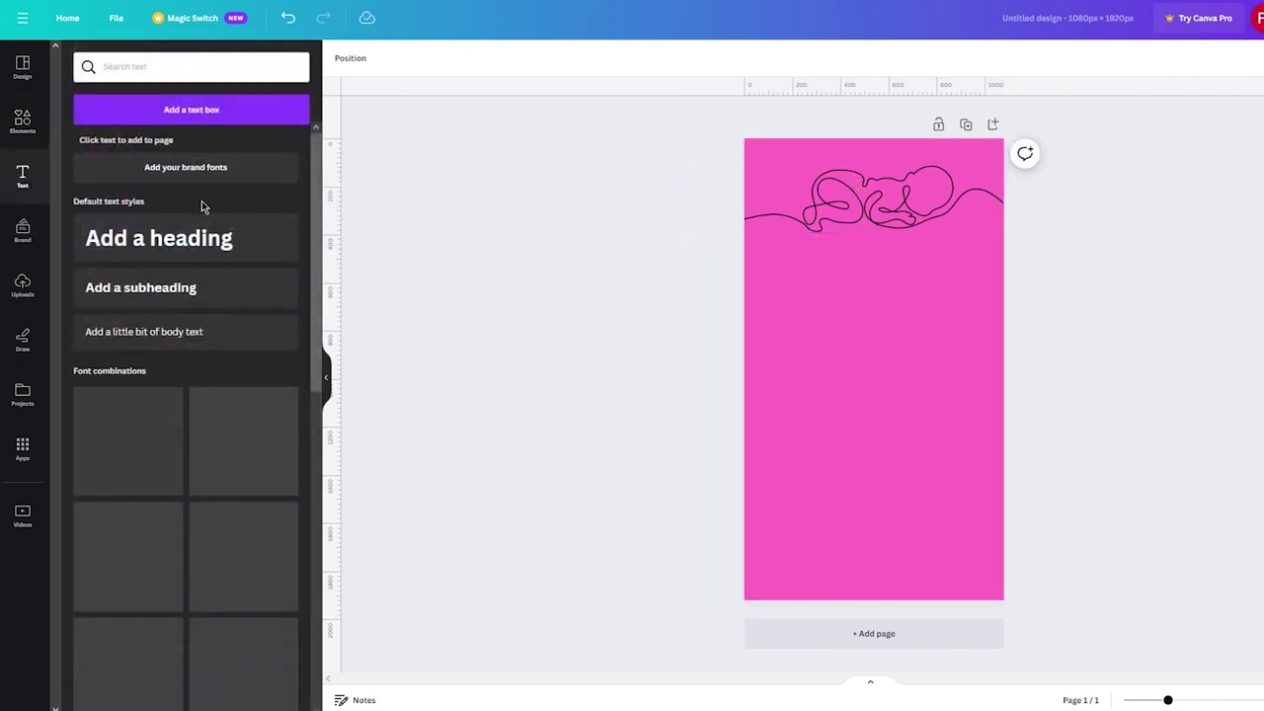
pyautogui.scroll(-3, 259, 356)
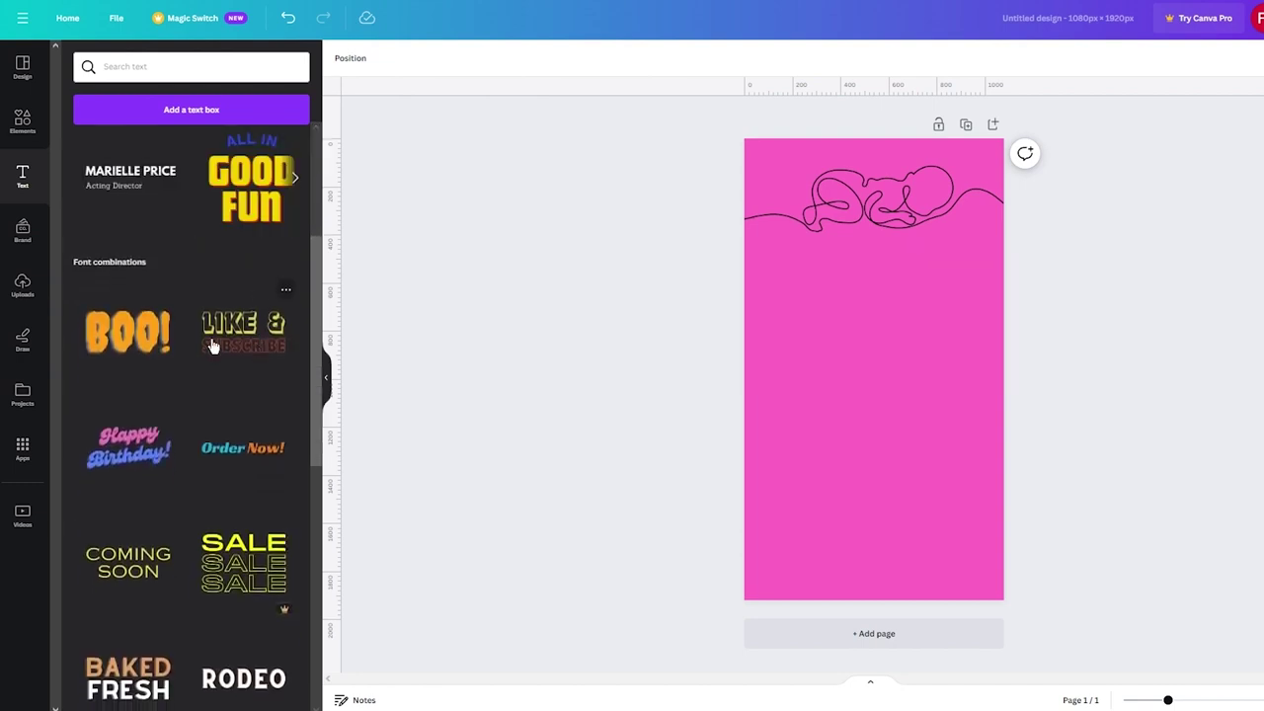
pyautogui.scroll(-5, 246, 346)
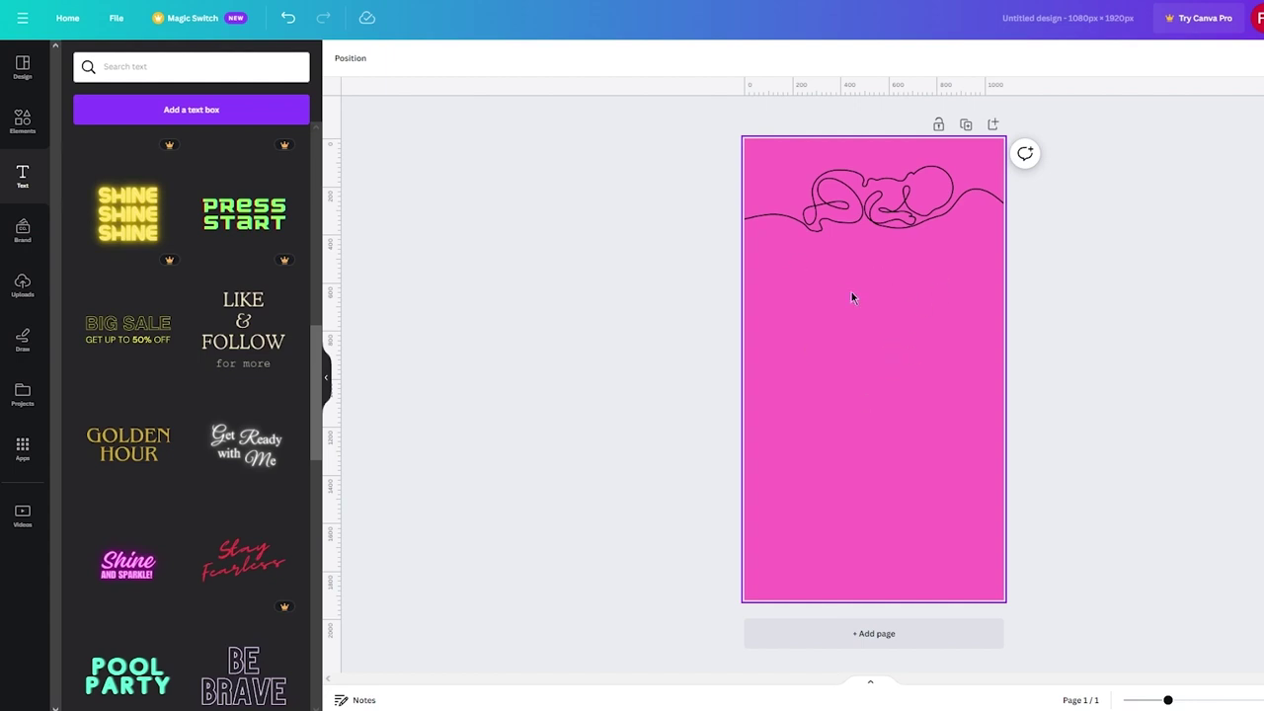
pyautogui.scroll(-3, 203, 465)
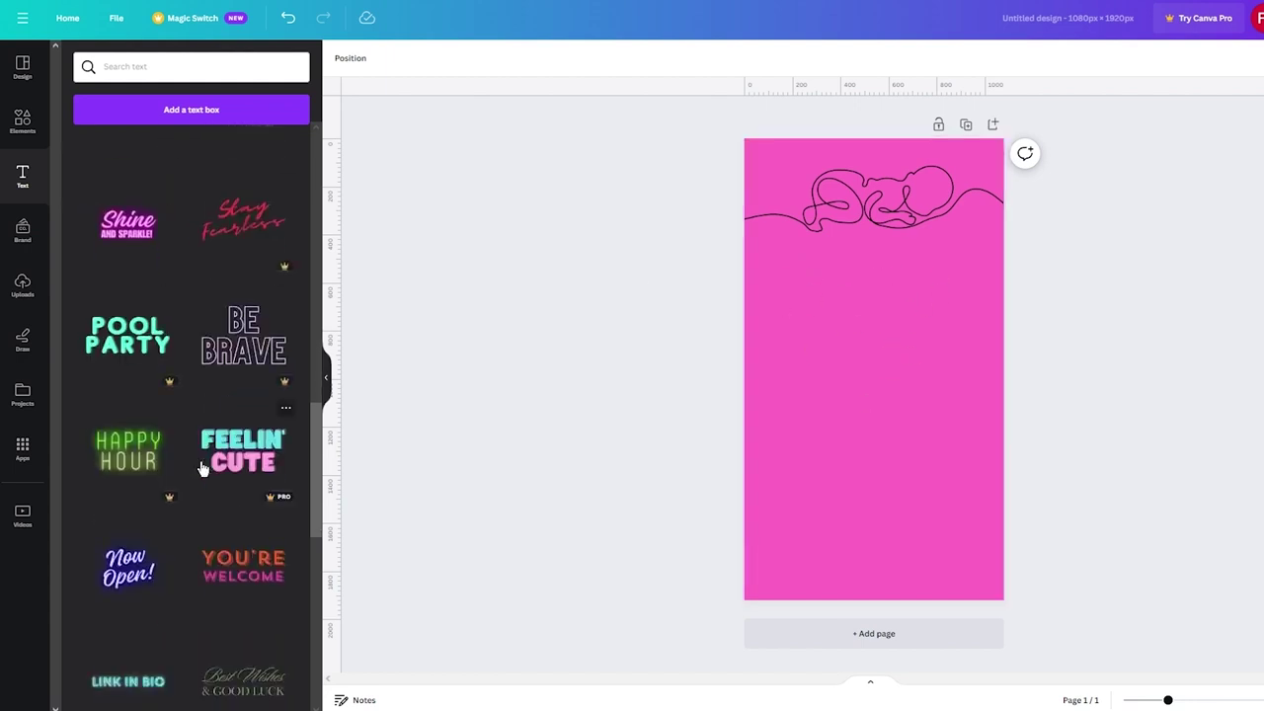
pyautogui.scroll(-3, 202, 466)
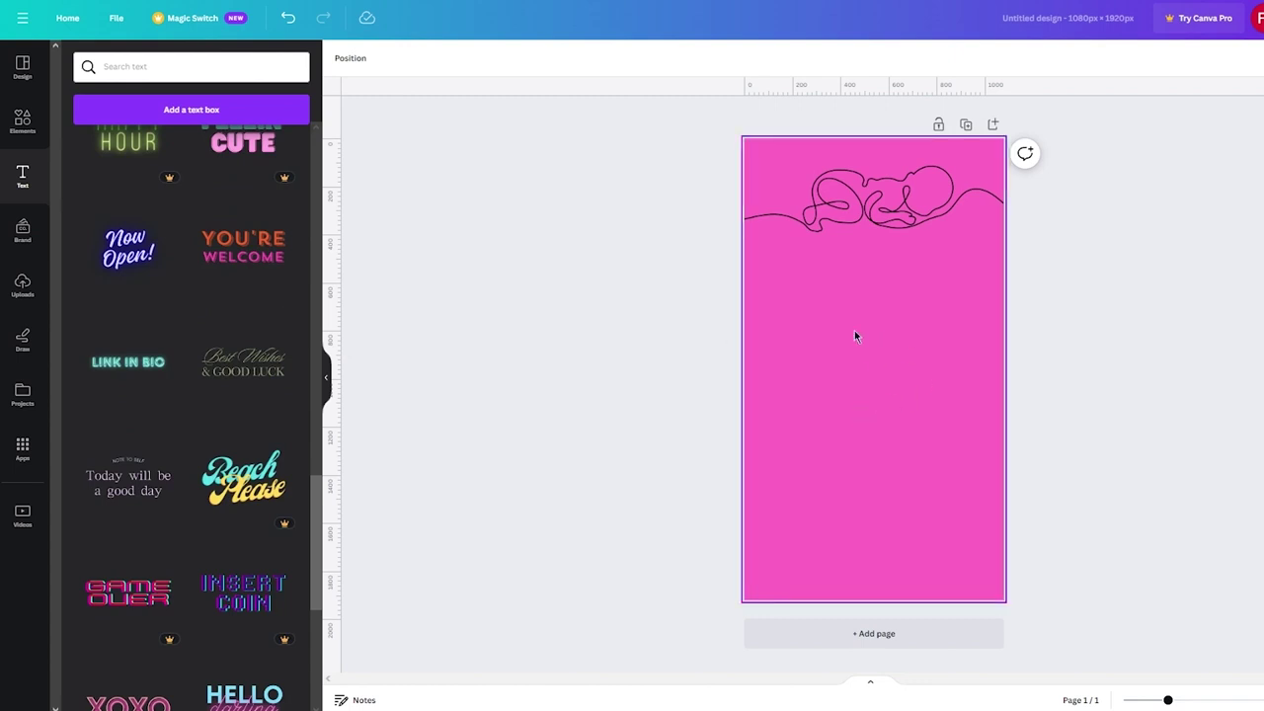
# Step: Place the Best Wishes & Good Luck text combination below the baby drawing
pyautogui.moveTo(866, 375); pyautogui.dragTo(868, 290)
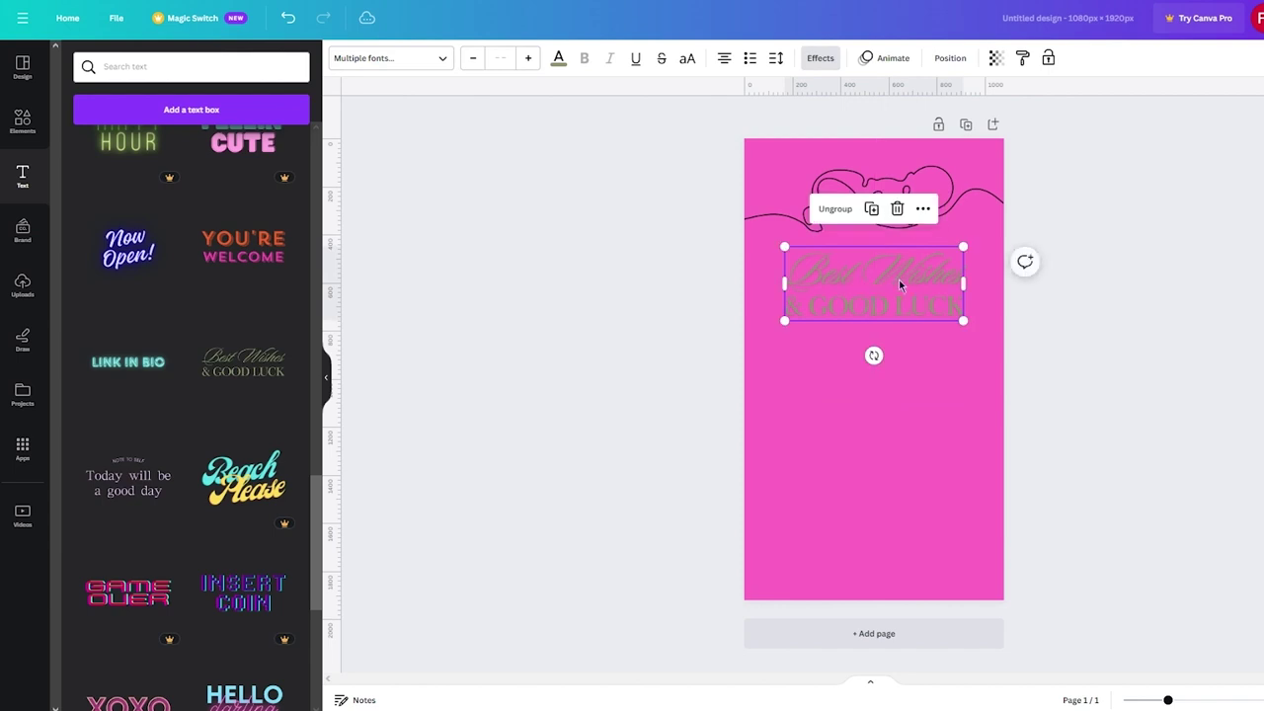
pyautogui.click(899, 279)
pyautogui.click(639, 205)
pyautogui.click(855, 292)
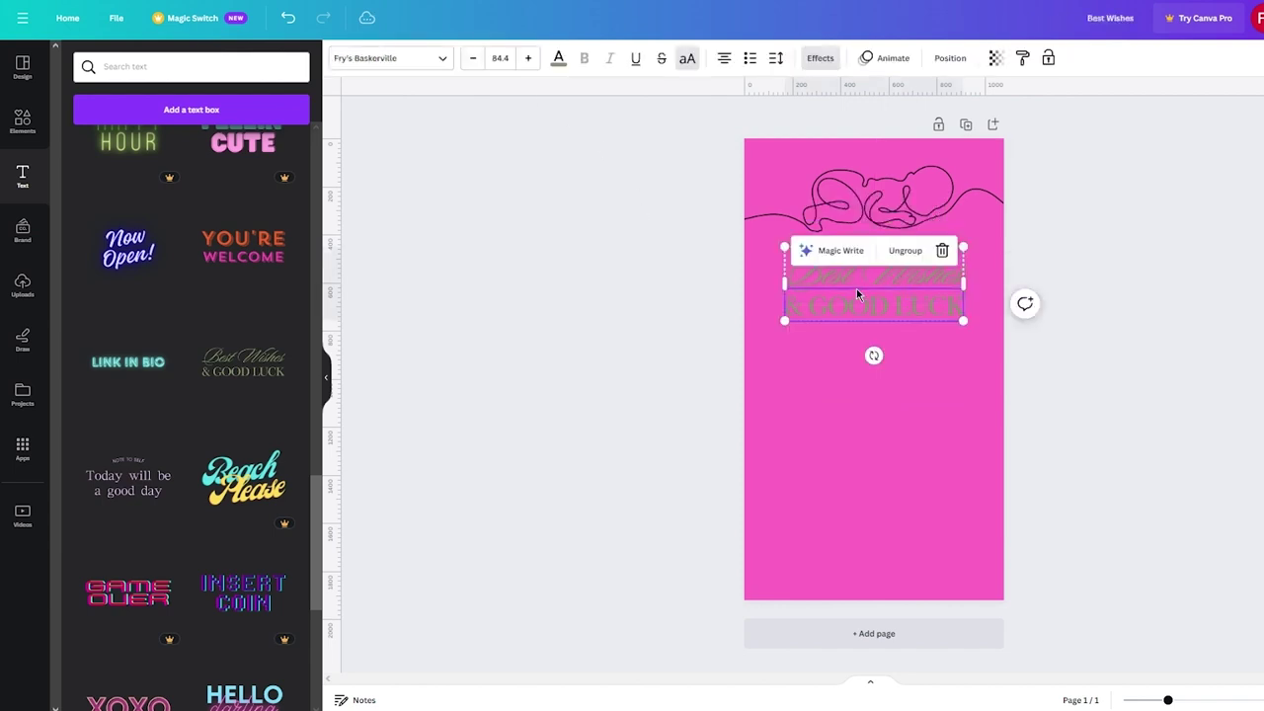
# Step: Recolour both lines of the Best Wishes & Good Luck text white
pyautogui.click(557, 60)
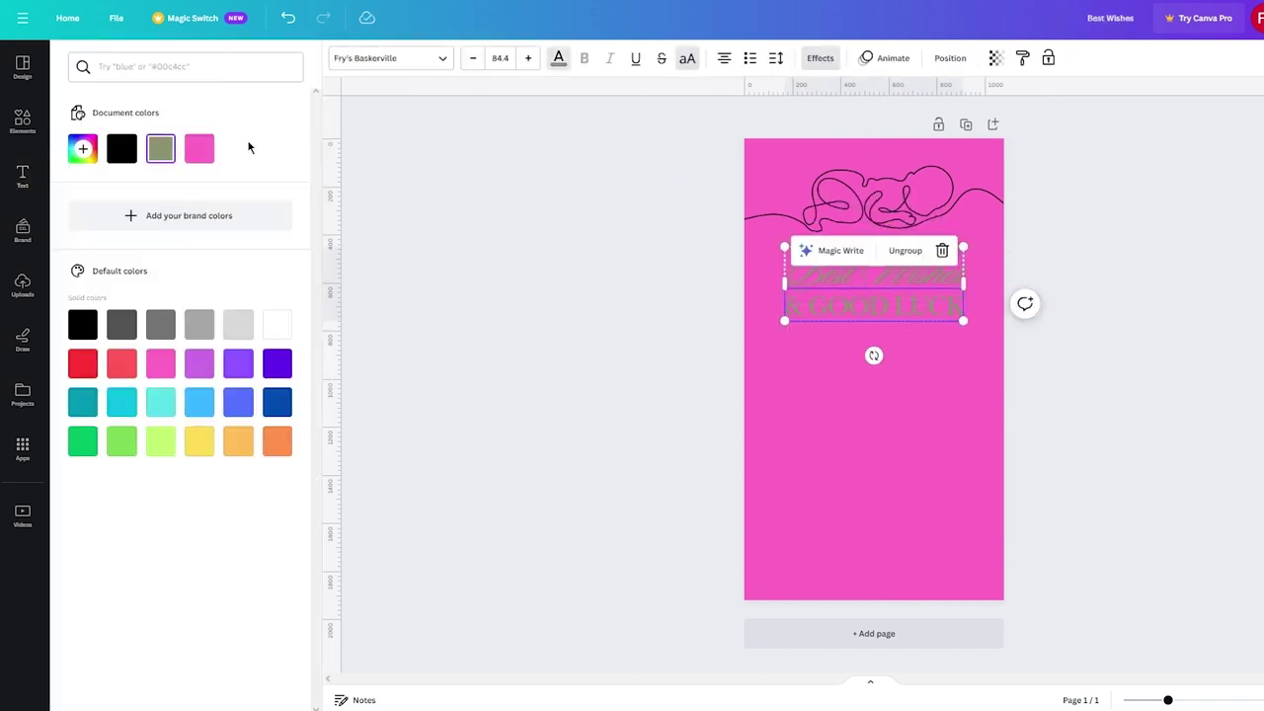
pyautogui.click(277, 324)
pyautogui.click(502, 346)
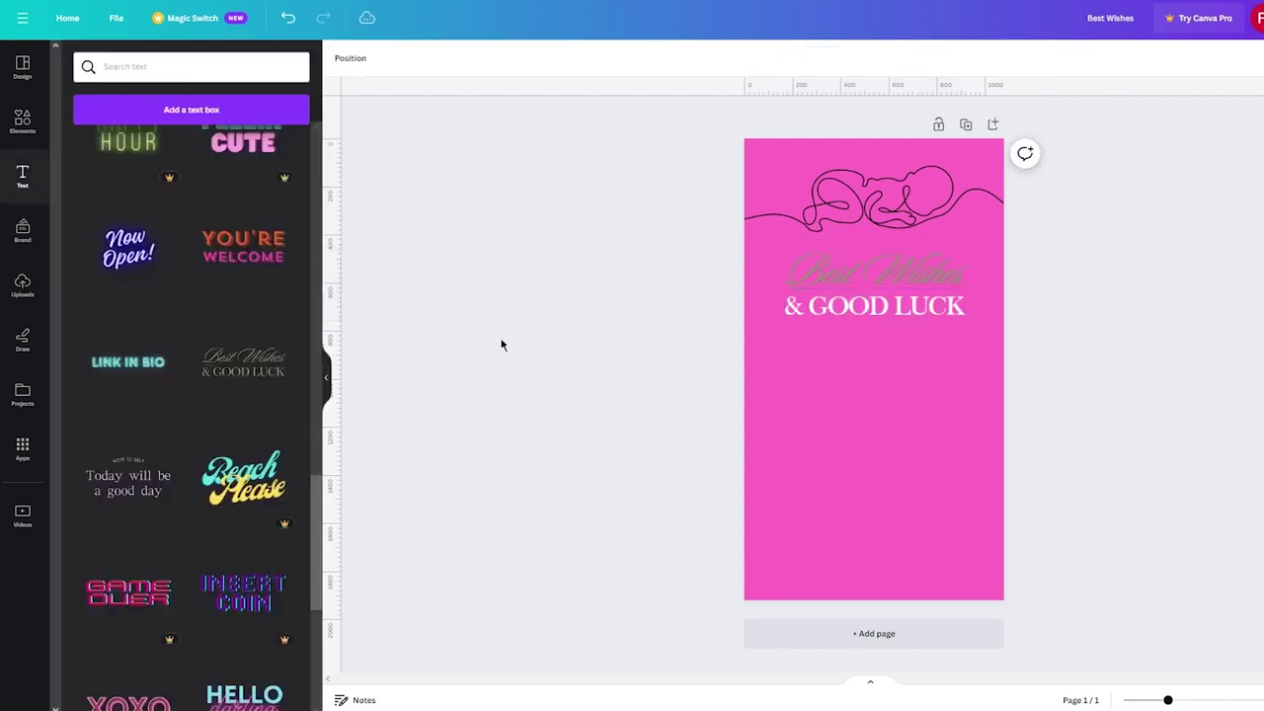
pyautogui.click(838, 269)
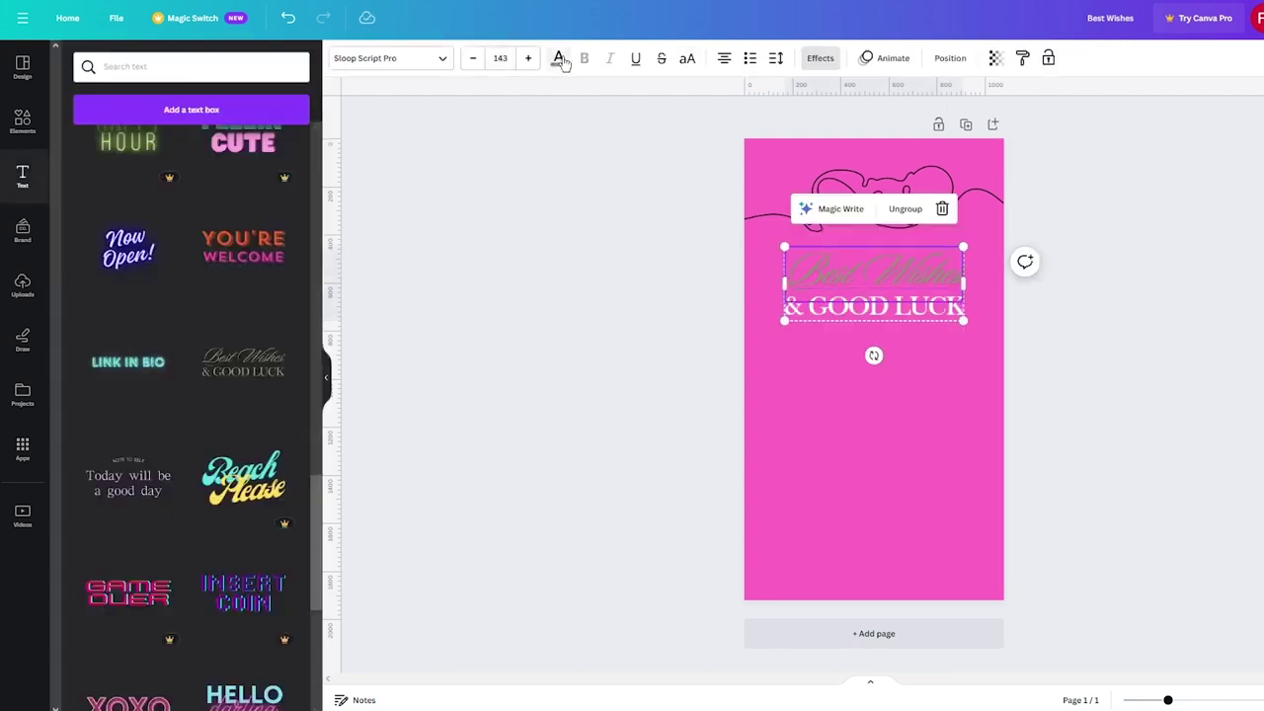
pyautogui.click(558, 58)
pyautogui.click(583, 341)
pyautogui.click(839, 280)
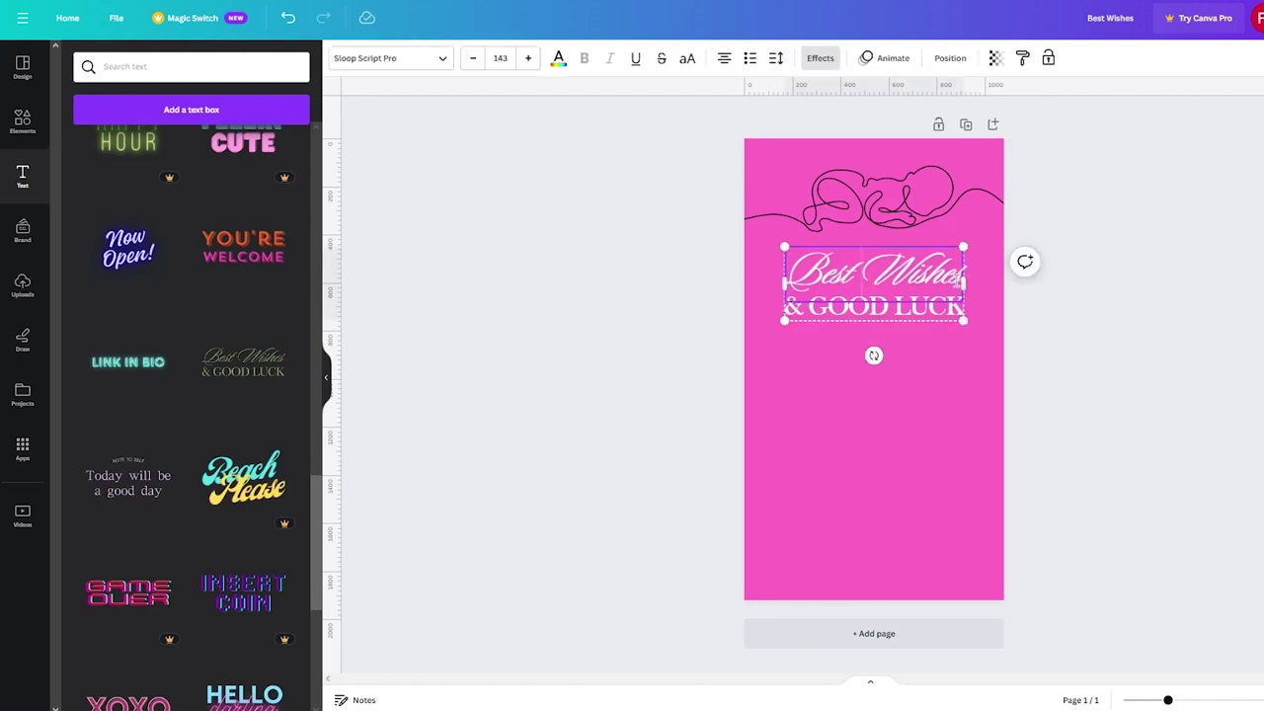
# Step: Replace the 'Best Wishes' script words with 'Baby Shower'
pyautogui.moveTo(963, 277); pyautogui.dragTo(726, 270)
pyautogui.press('BackSpace')
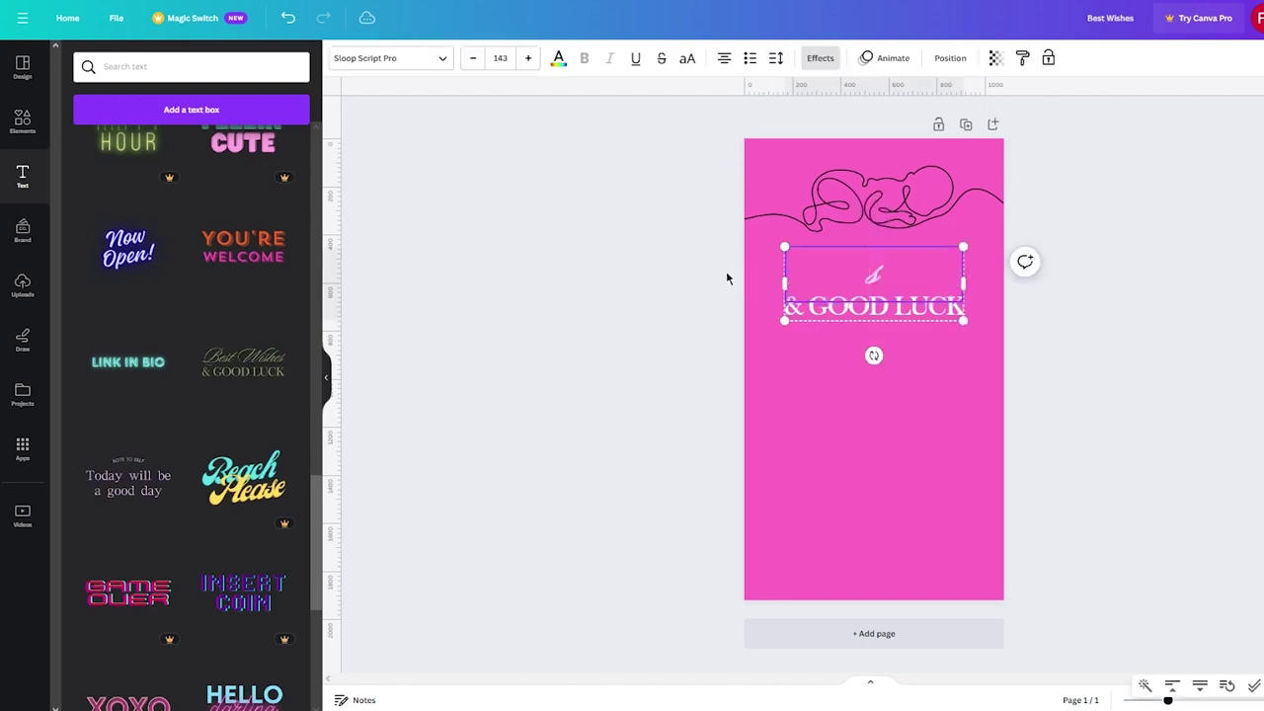
pyautogui.press('BackSpace')
pyautogui.write('B')
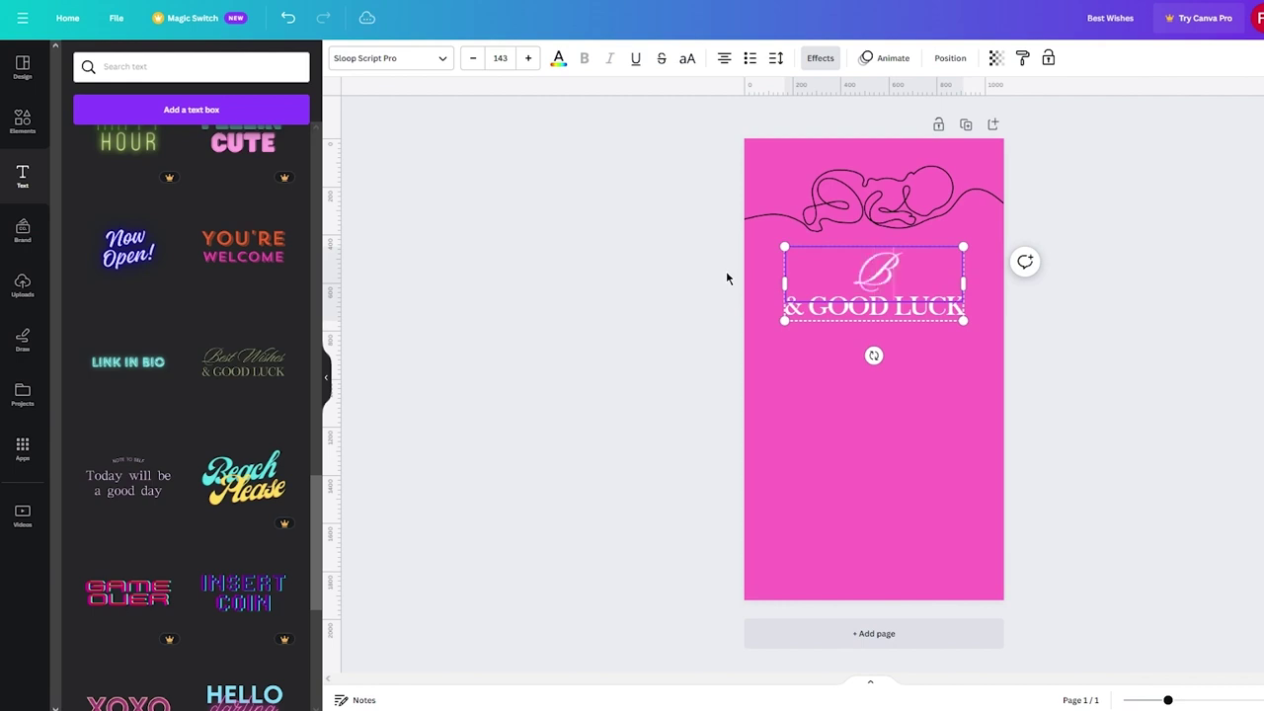
pyautogui.write('aby Shower')
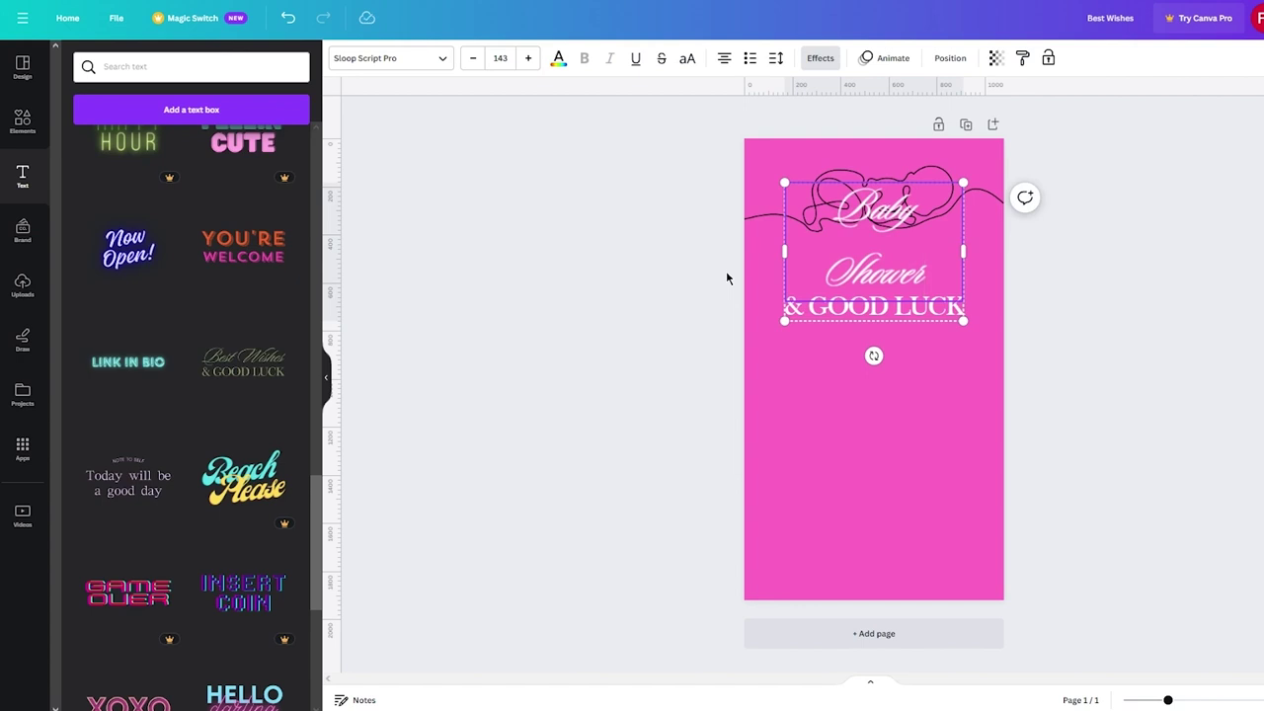
# Step: Shrink the Baby Shower heading to size 131 so it fits one line, and nudge it up
pyautogui.click(471, 65)
pyautogui.click(470, 65)
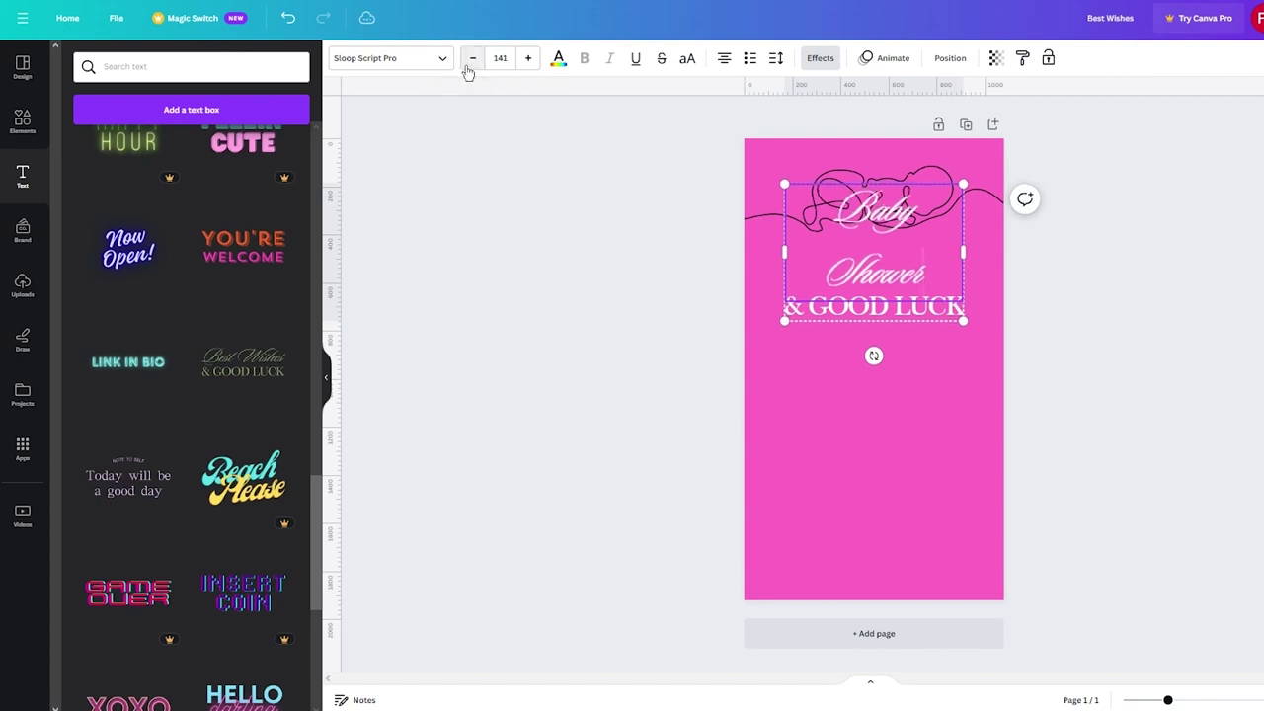
pyautogui.click(471, 60)
pyautogui.click(471, 59)
pyautogui.click(472, 59)
pyautogui.click(471, 59)
pyautogui.click(472, 59)
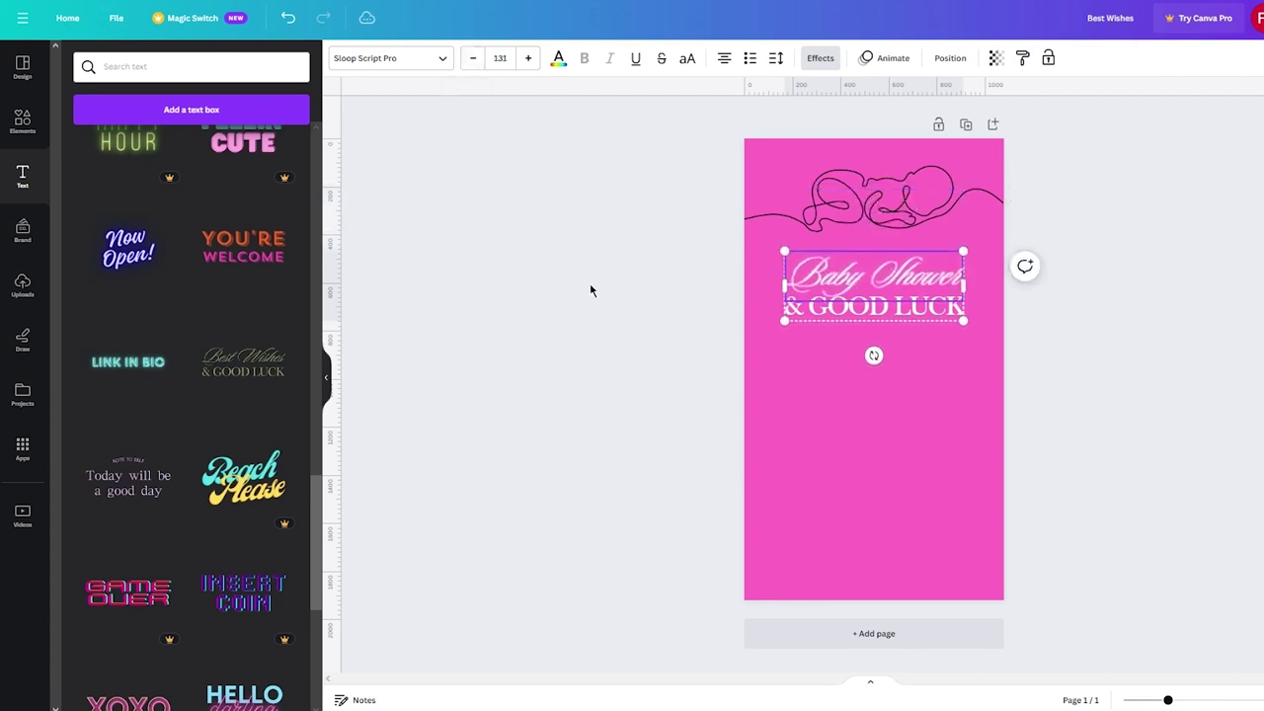
pyautogui.click(590, 283)
pyautogui.moveTo(848, 276); pyautogui.dragTo(847, 265)
pyautogui.click(1086, 295)
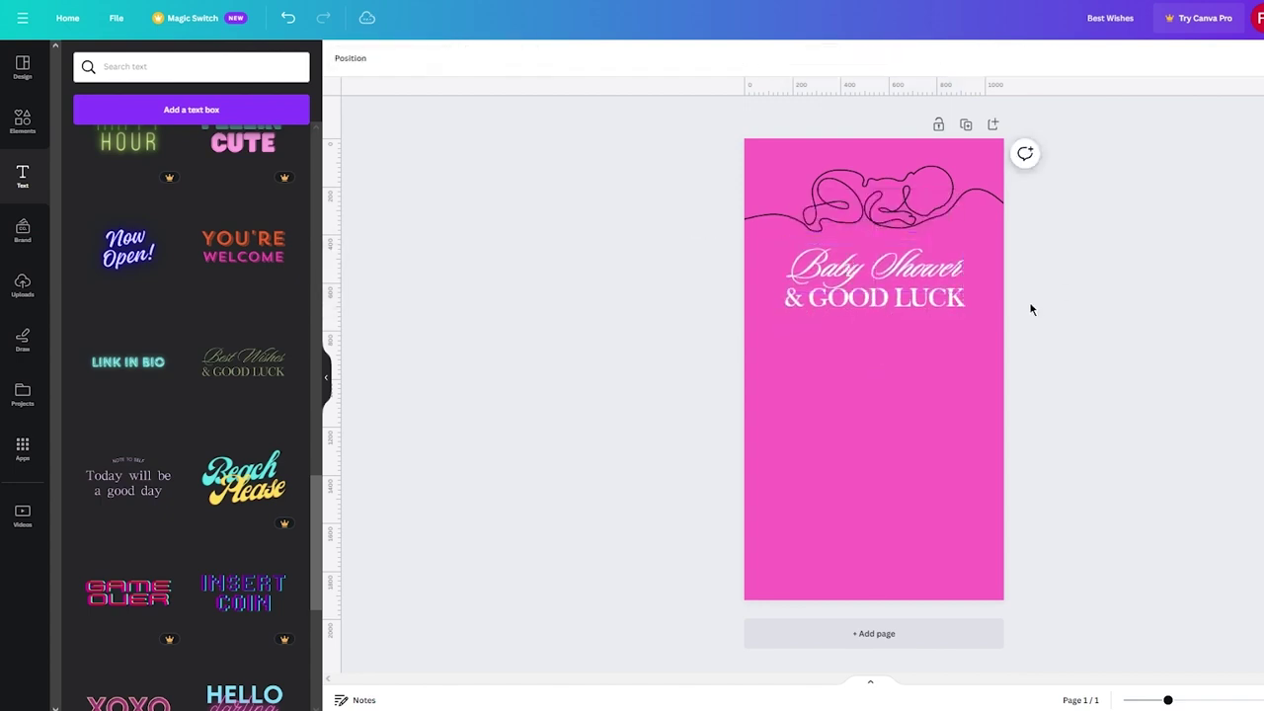
# Step: Change the second heading line from '& GOOD LUCK' to '&GENDERREVEAL'
pyautogui.click(897, 299)
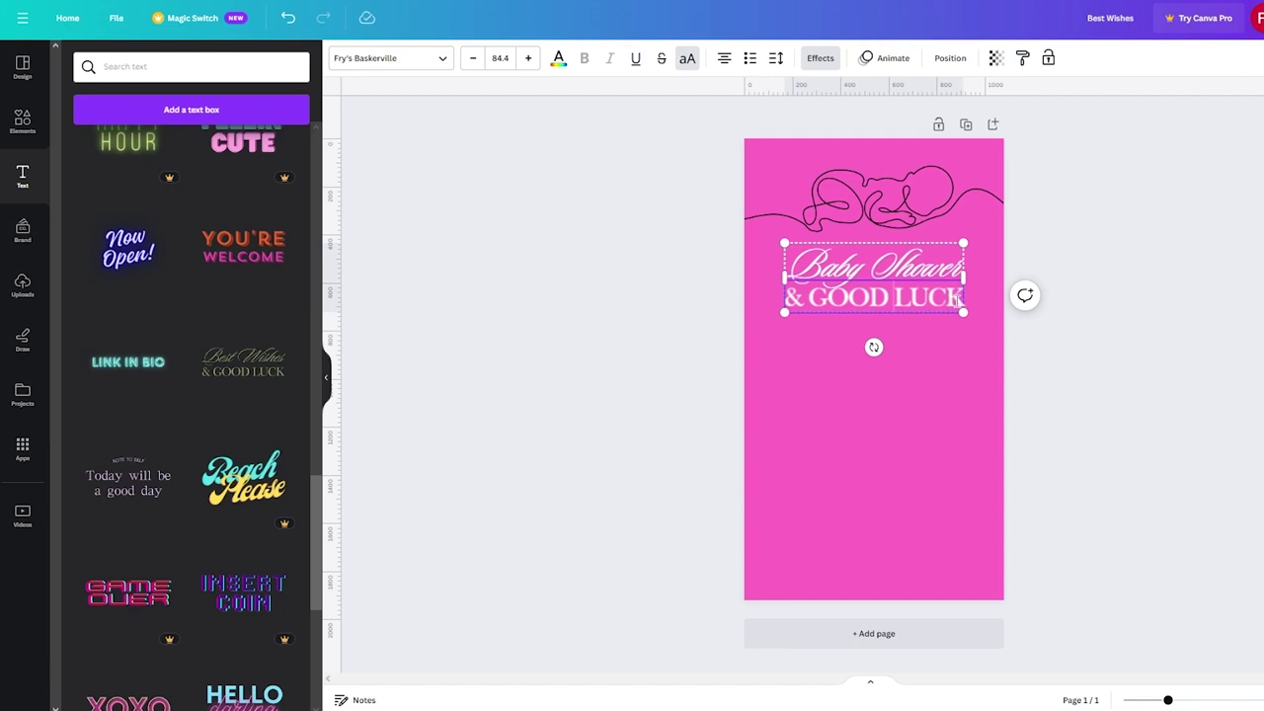
pyautogui.moveTo(958, 295); pyautogui.dragTo(713, 307)
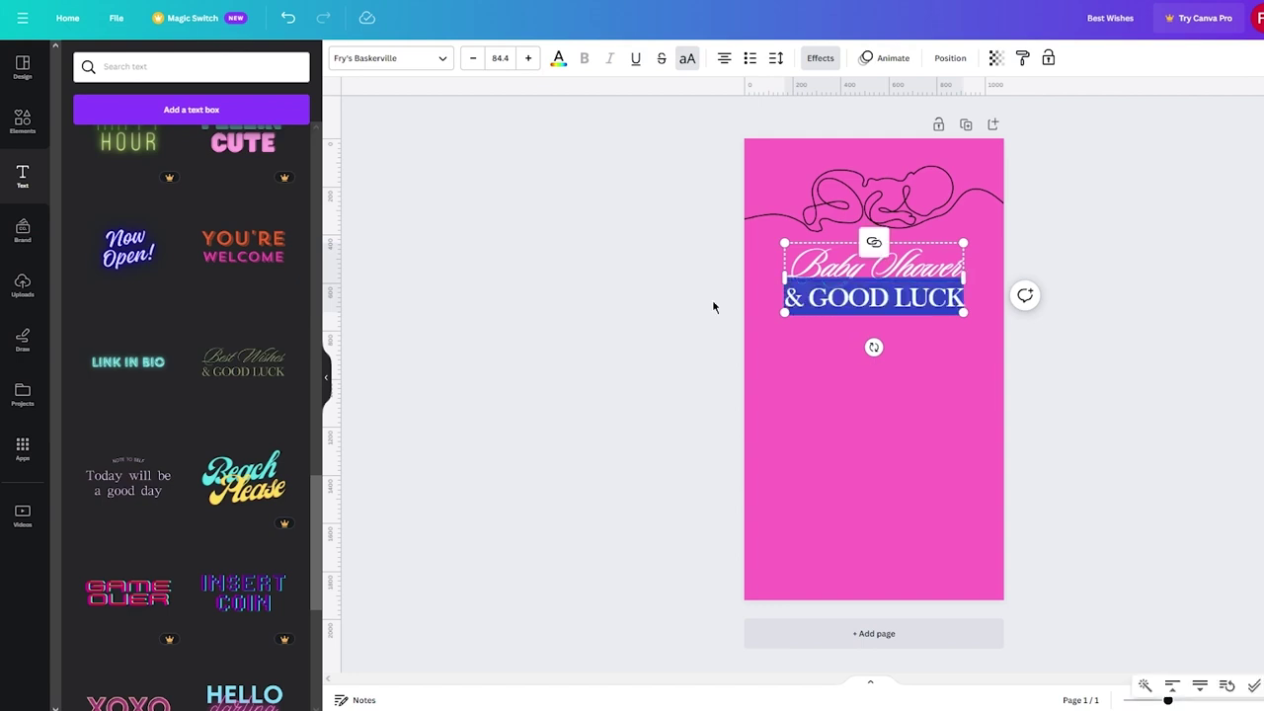
pyautogui.write('G')
pyautogui.press('BackSpace')
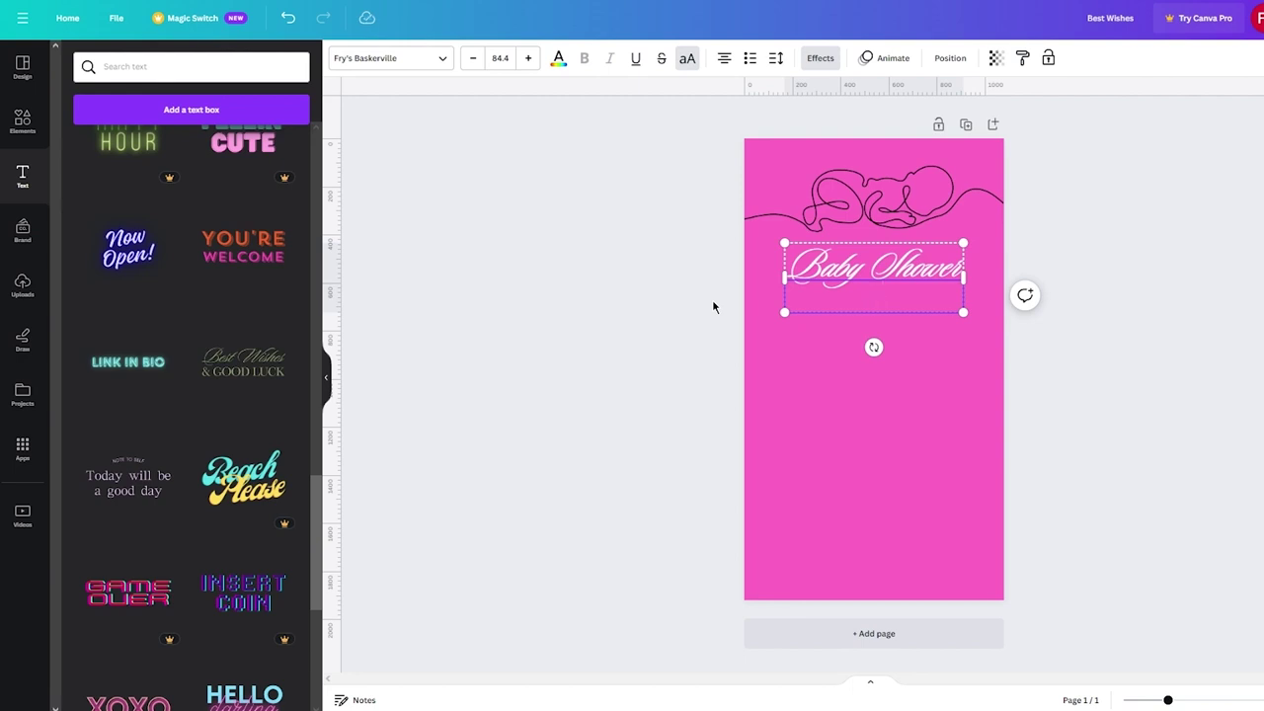
pyautogui.write('&GENDERREVEAL')
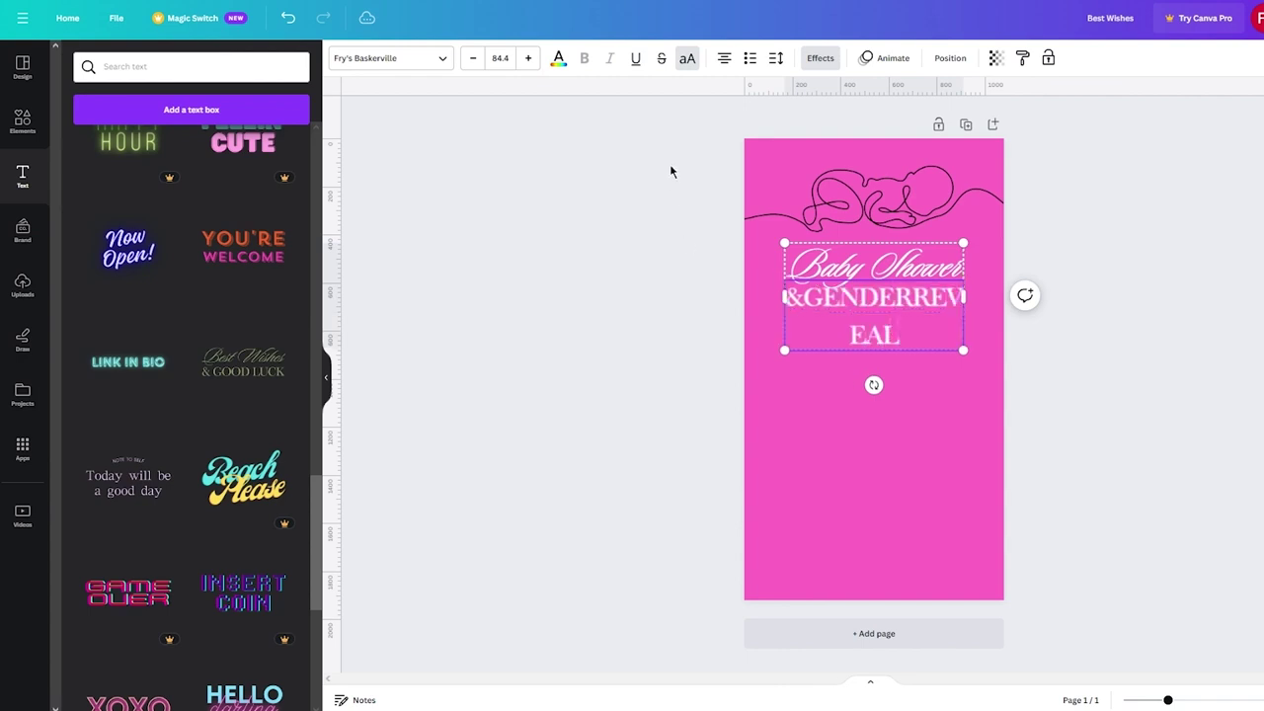
# Step: Reduce &GENDERREVEAL to font size 63.5 so it fits on one line
pyautogui.click(474, 58)
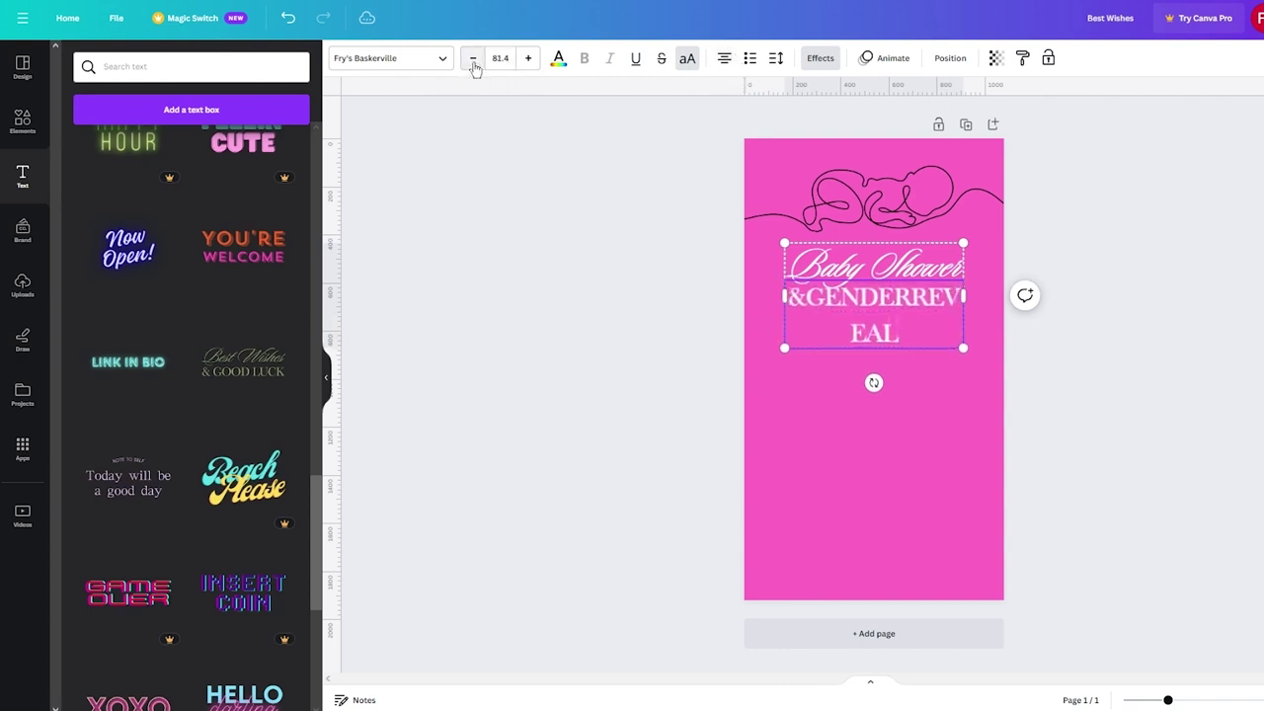
pyautogui.click(473, 59)
pyautogui.click(473, 58)
pyautogui.click(473, 58)
pyautogui.click(474, 58)
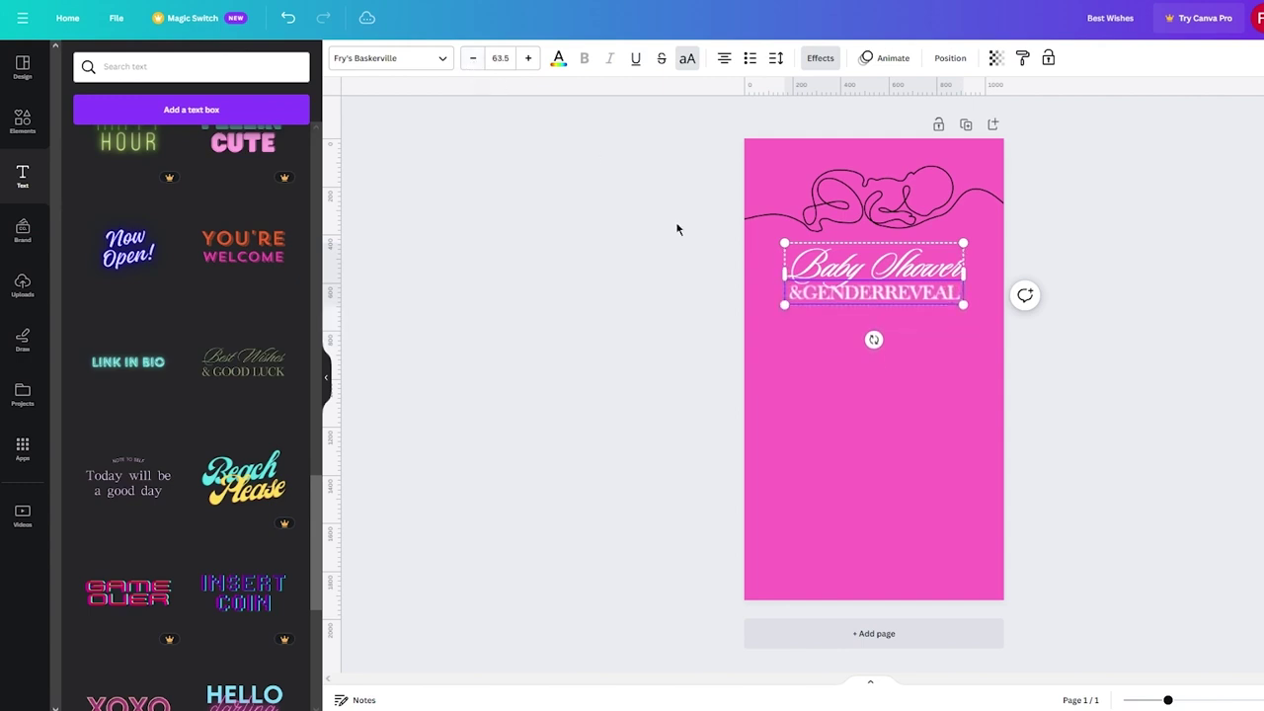
pyautogui.click(683, 235)
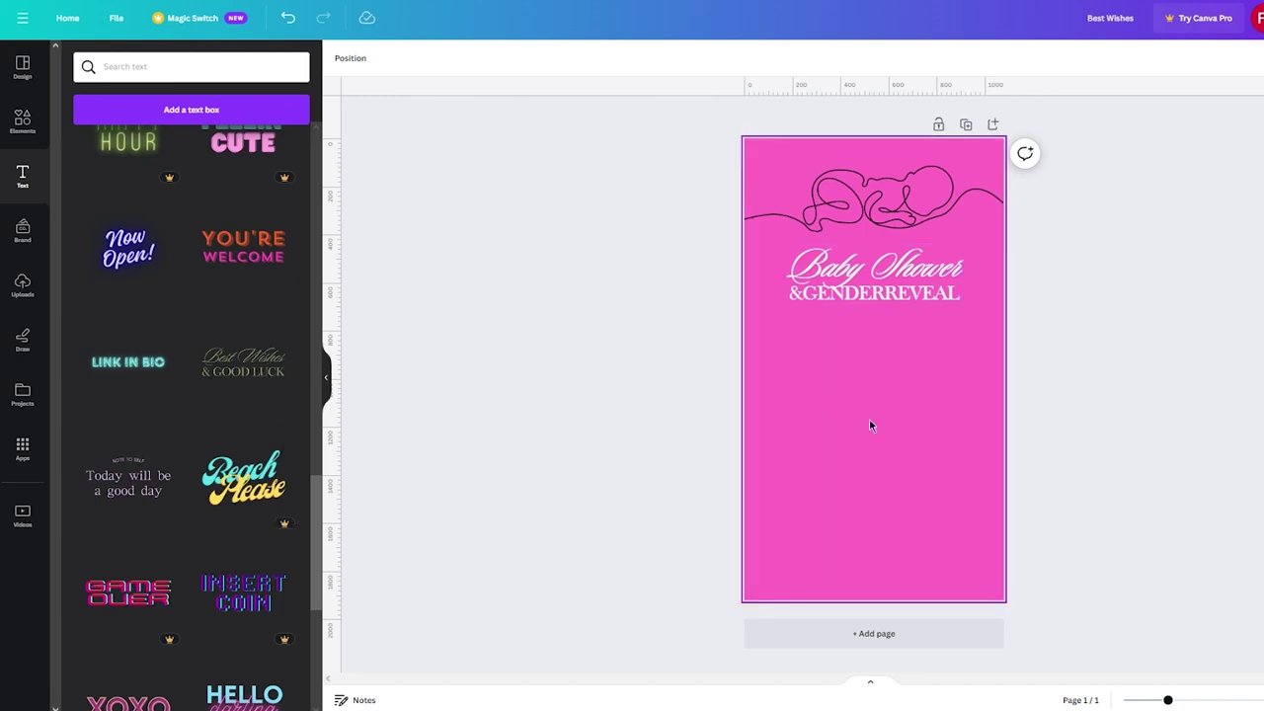
# Step: Move the 'NOTE TO SELF / Today will be a good day' block up beneath &GENDERREVEAL
pyautogui.moveTo(912, 392); pyautogui.dragTo(897, 392)
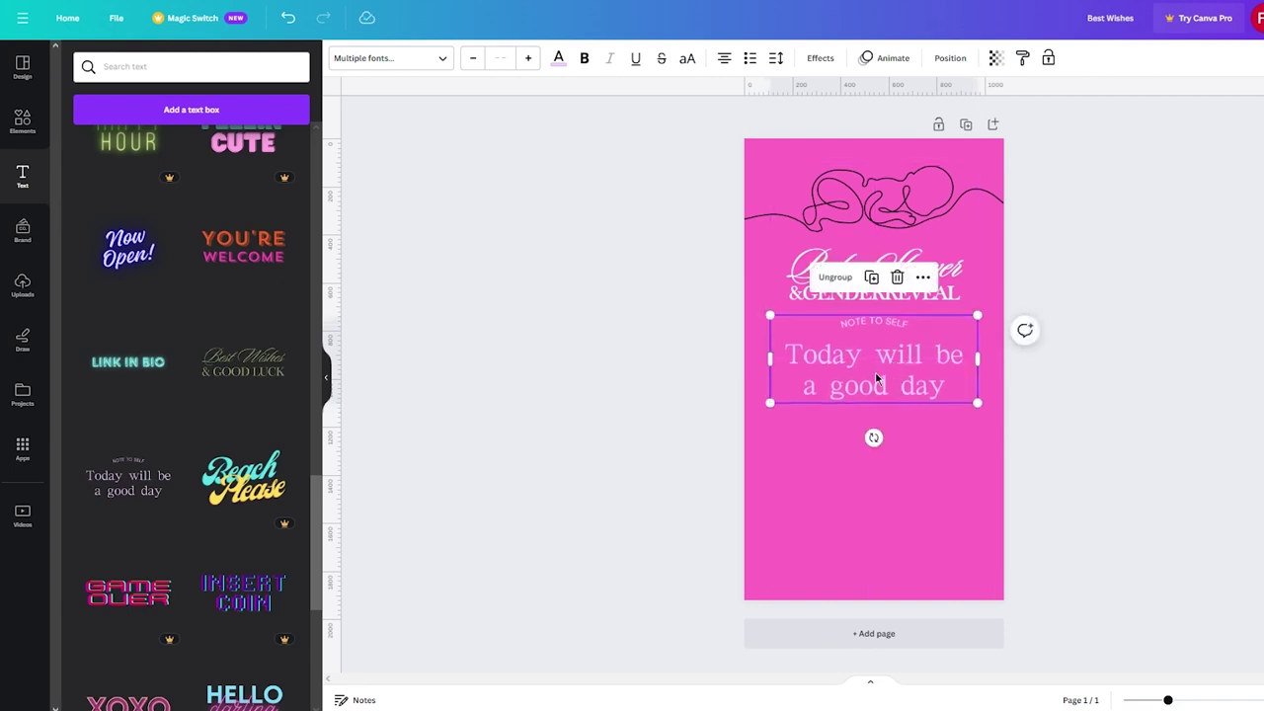
pyautogui.click(1185, 471)
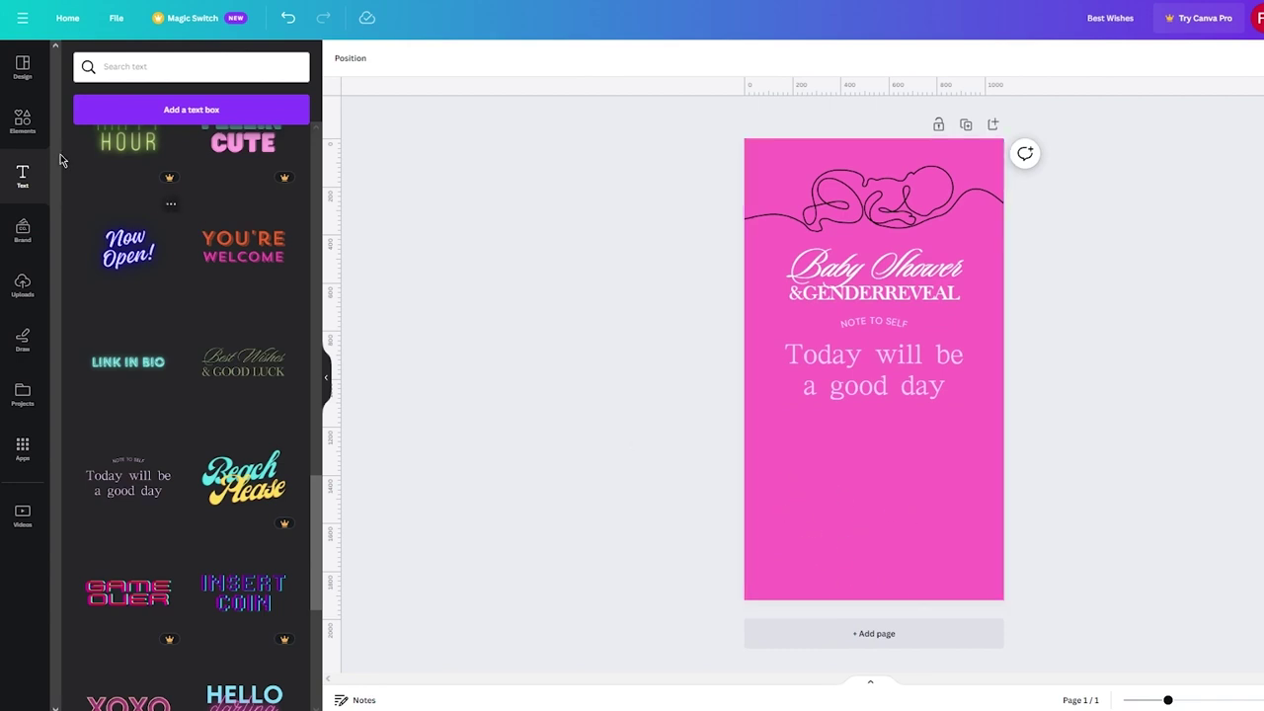
# Step: Add a swaddled-baby graphic from the baby search, shrink it and place it near the bottom
pyautogui.click(23, 120)
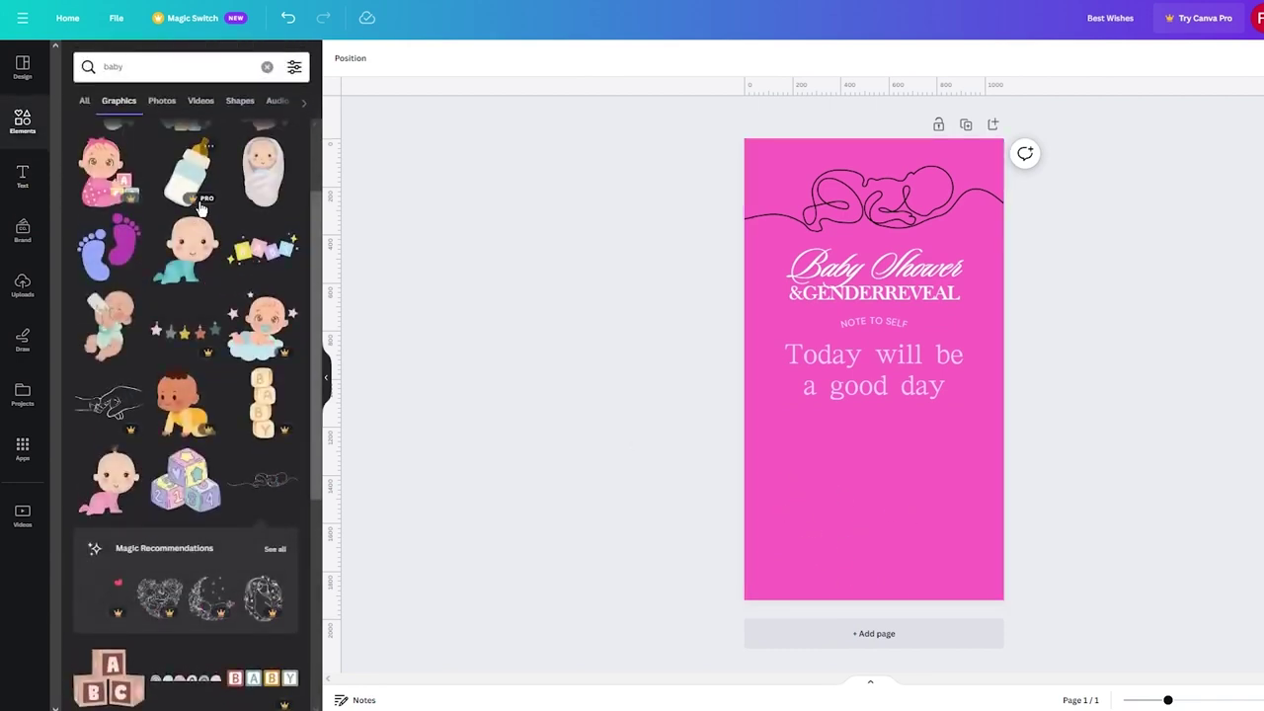
pyautogui.click(272, 187)
pyautogui.moveTo(926, 286); pyautogui.dragTo(886, 353)
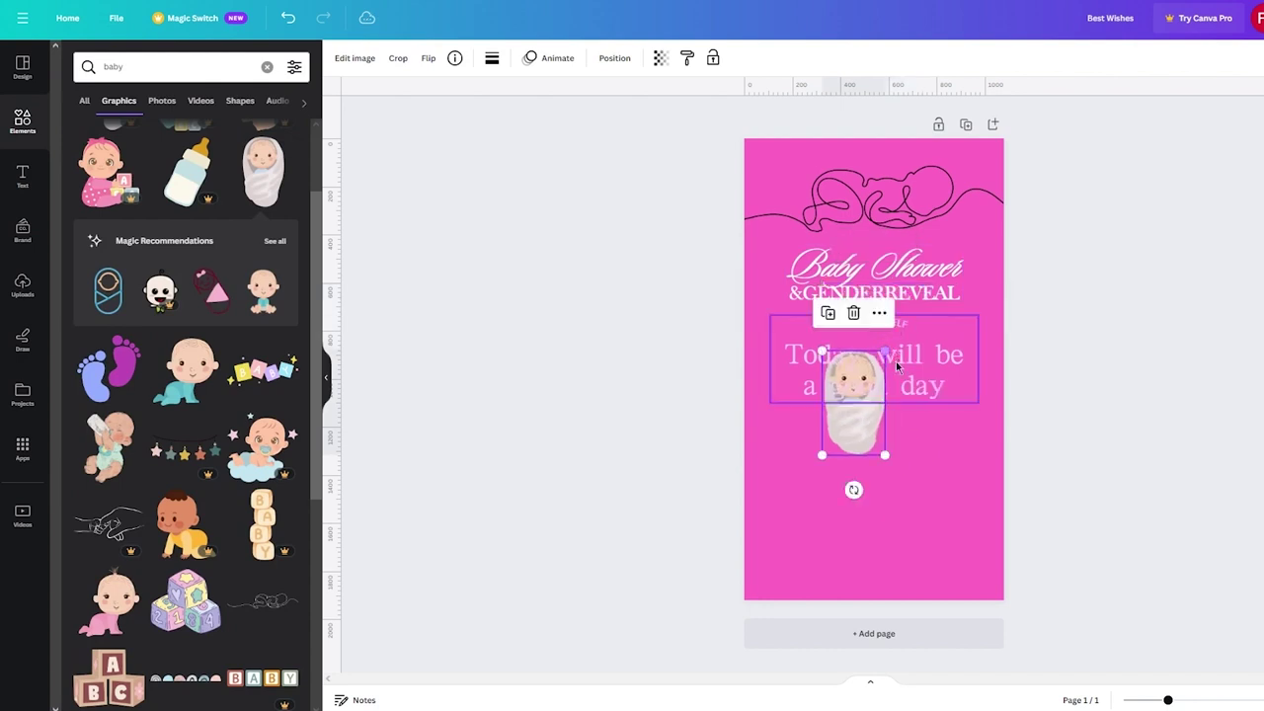
pyautogui.moveTo(859, 452); pyautogui.dragTo(879, 581)
pyautogui.click(1097, 555)
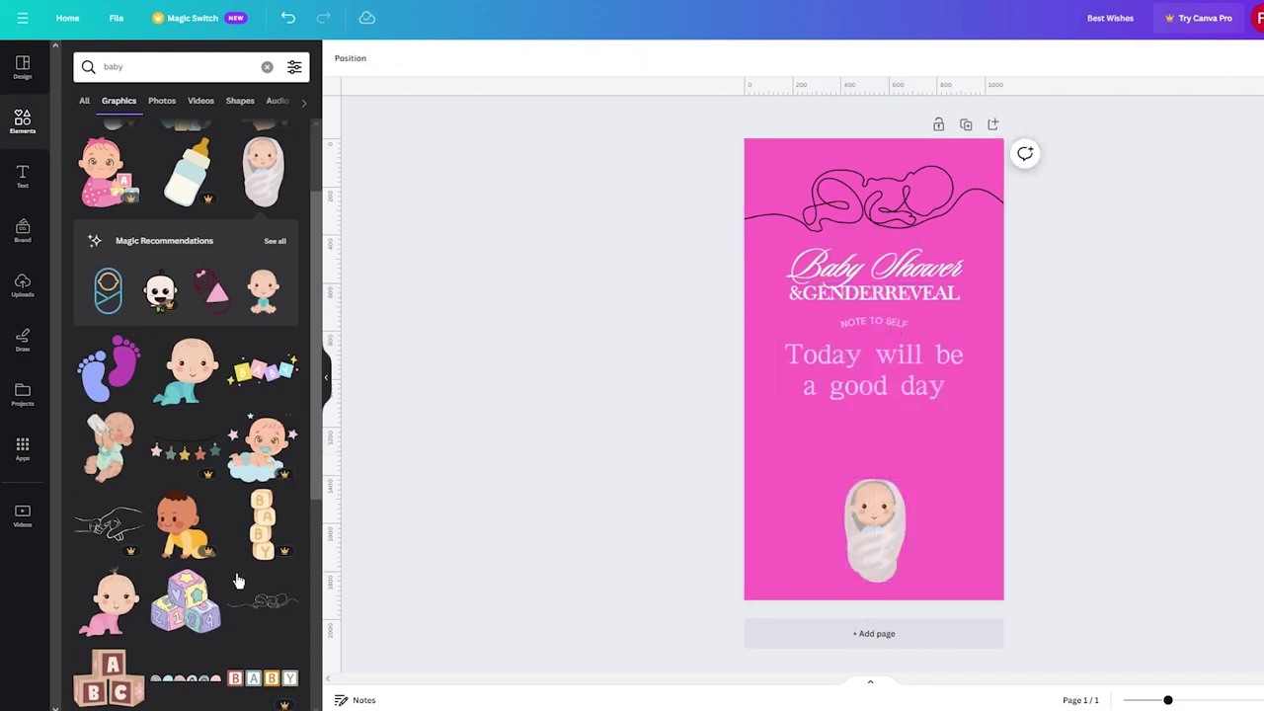
# Step: Add the pastel rainbow-arch border and stretch it across the bottom edge of the page
pyautogui.scroll(-4, 238, 584)
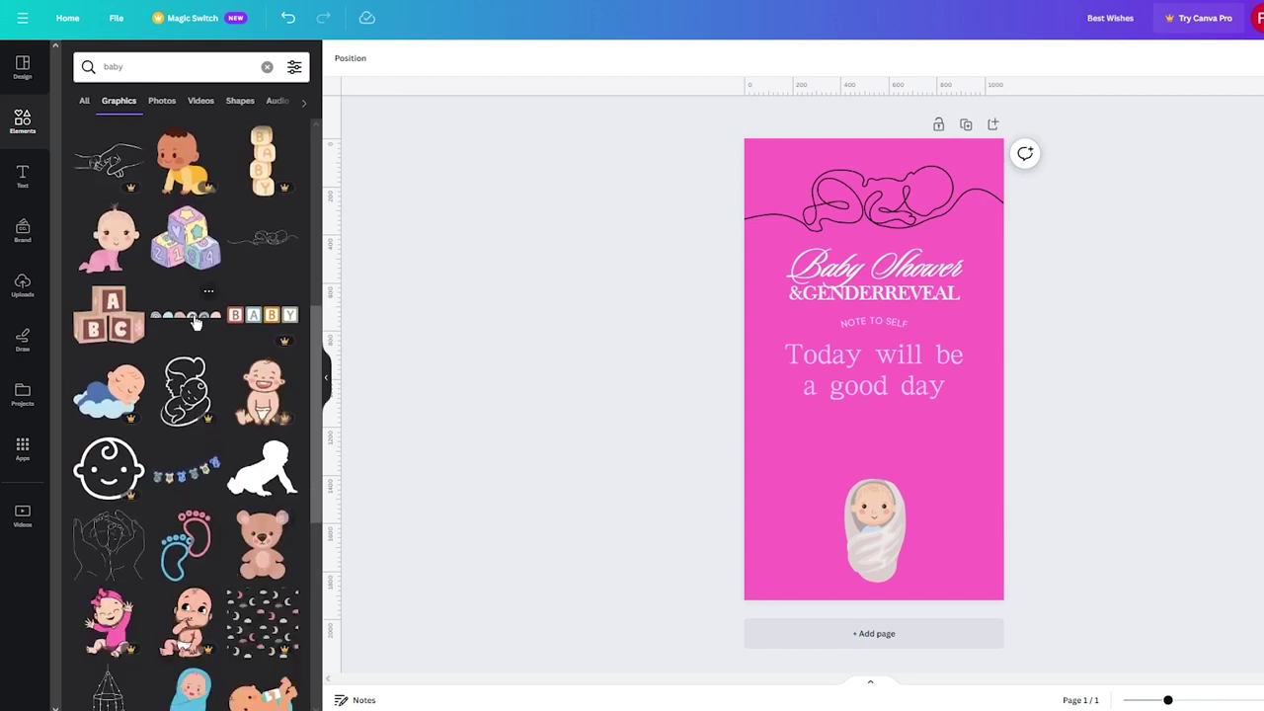
pyautogui.click(203, 449)
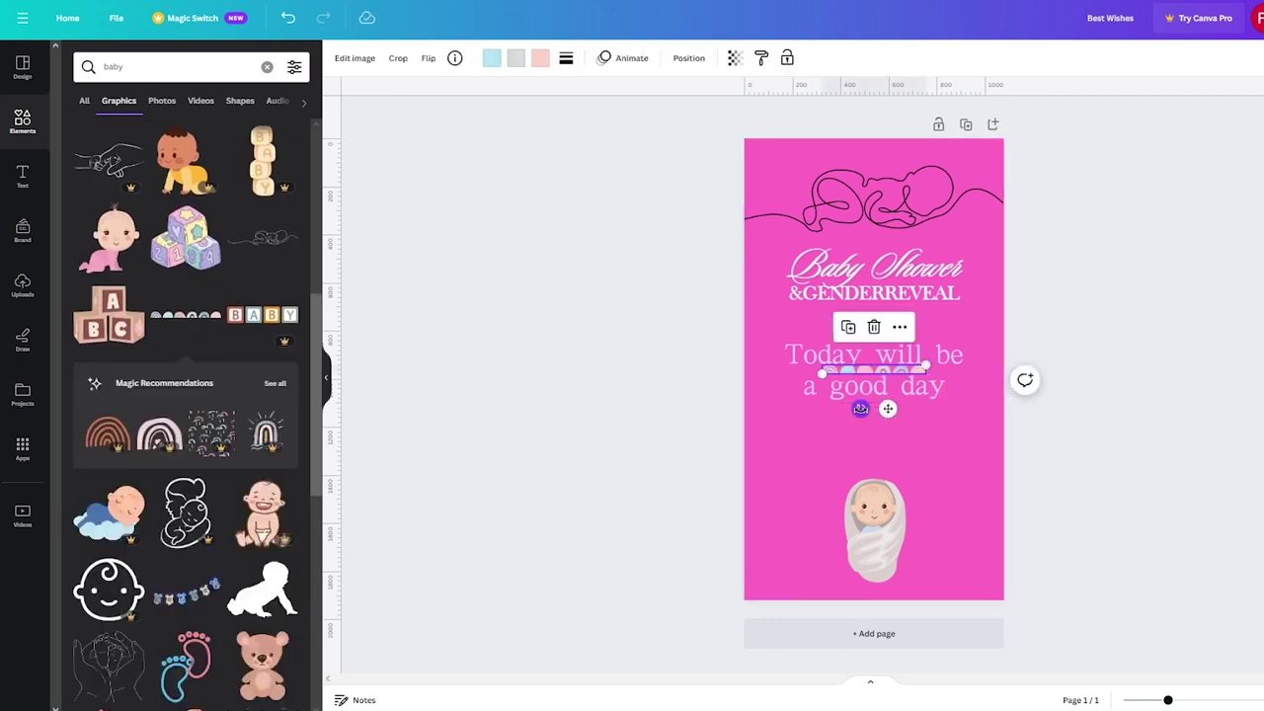
pyautogui.moveTo(927, 372); pyautogui.dragTo(958, 591)
pyautogui.click(943, 563)
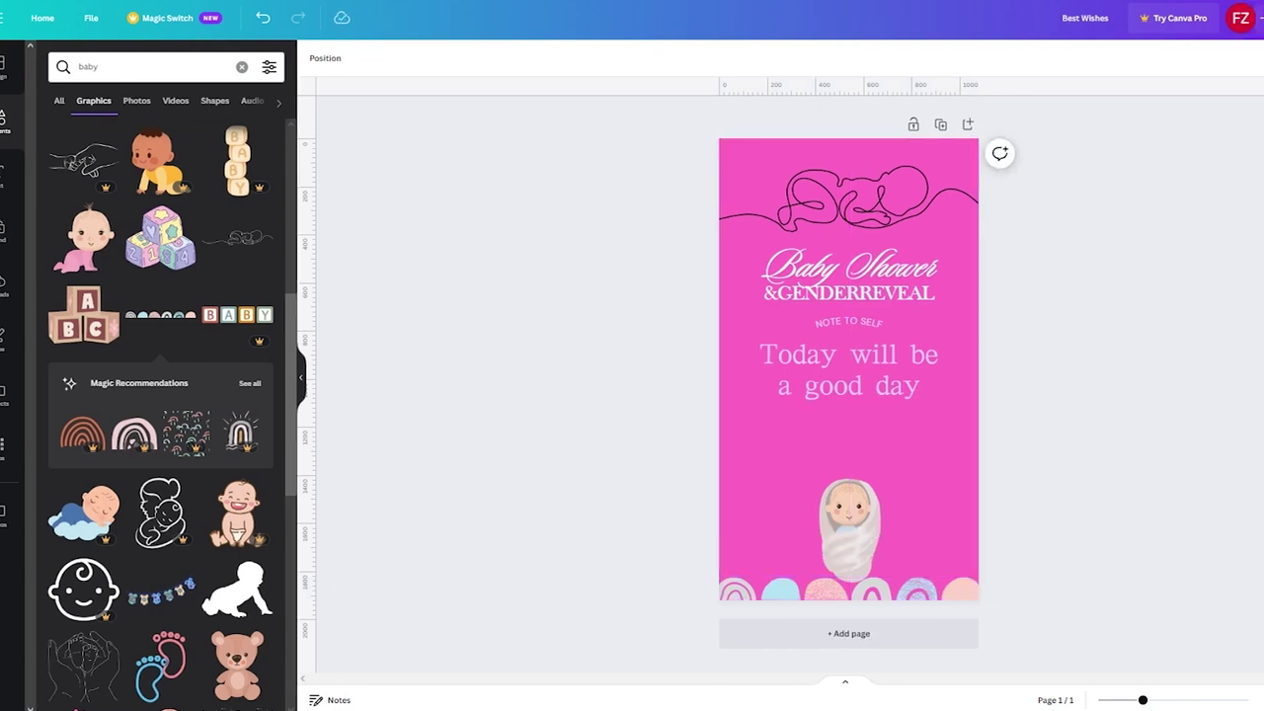
# Step: Download the 1080 × 1920 card as a PNG file named Best Wishes
pyautogui.click(1218, 20)
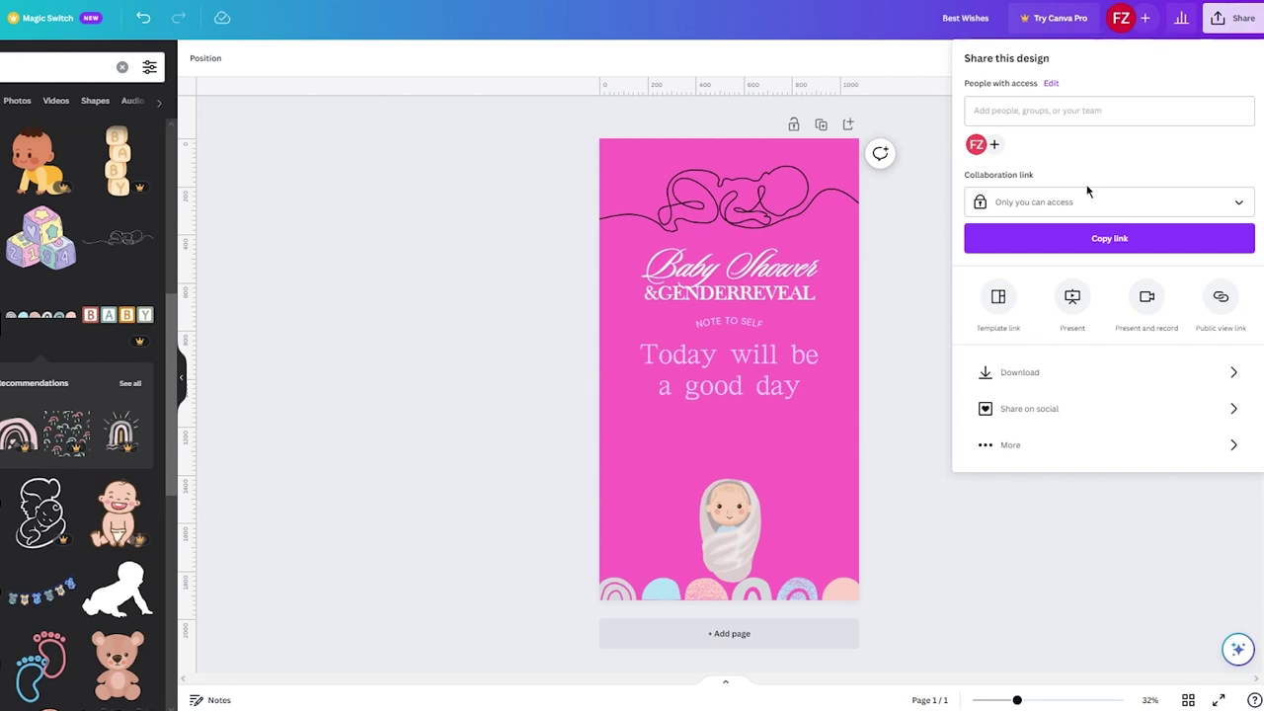
pyautogui.click(1033, 371)
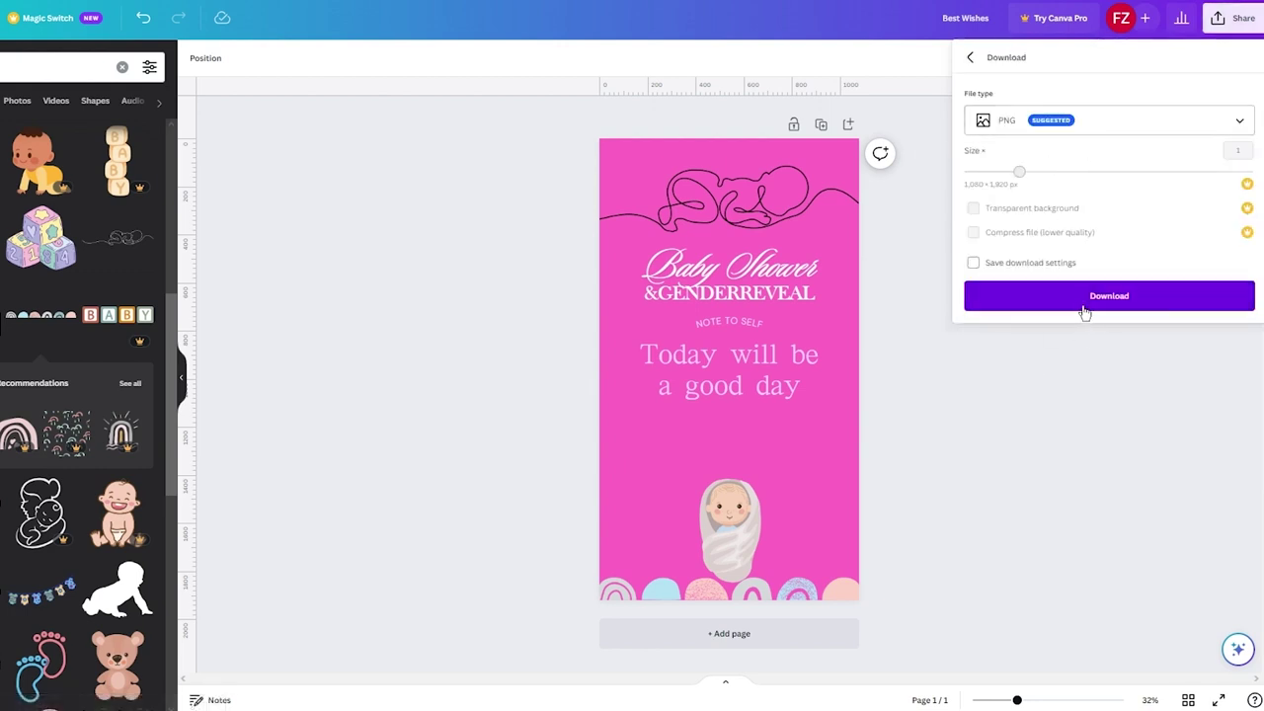
pyautogui.click(1084, 312)
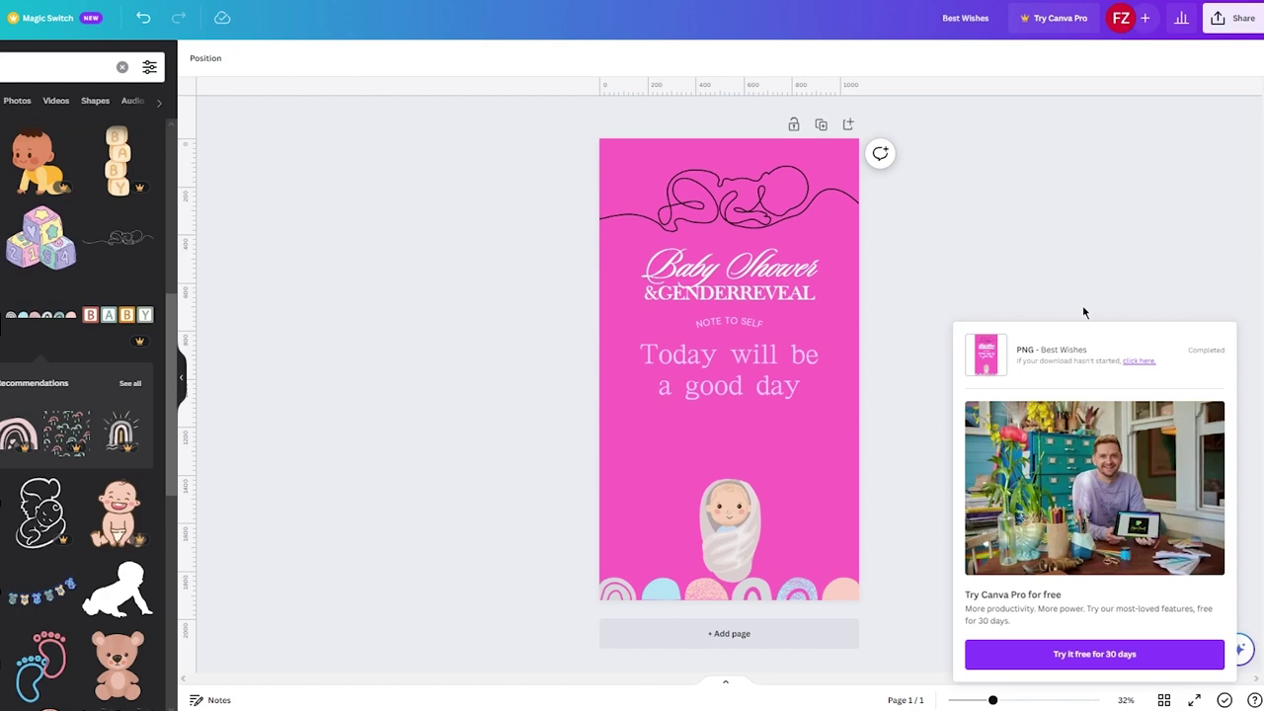
pyautogui.click(1054, 22)
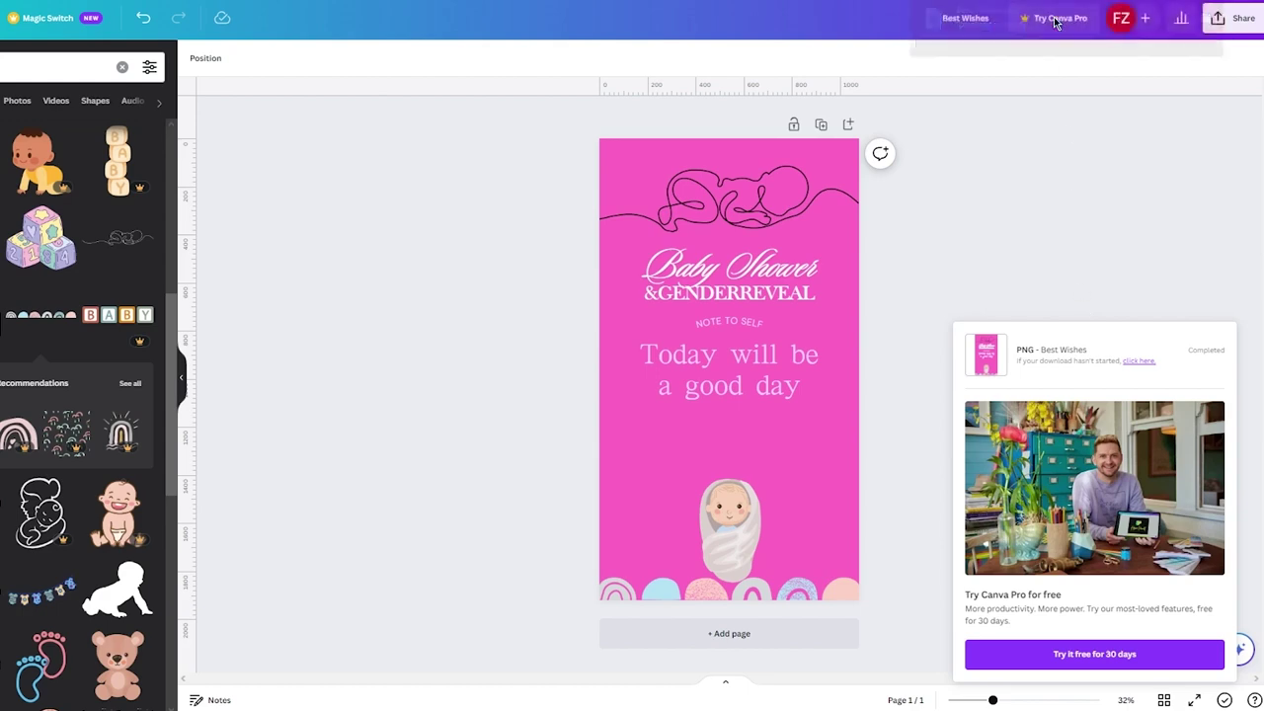